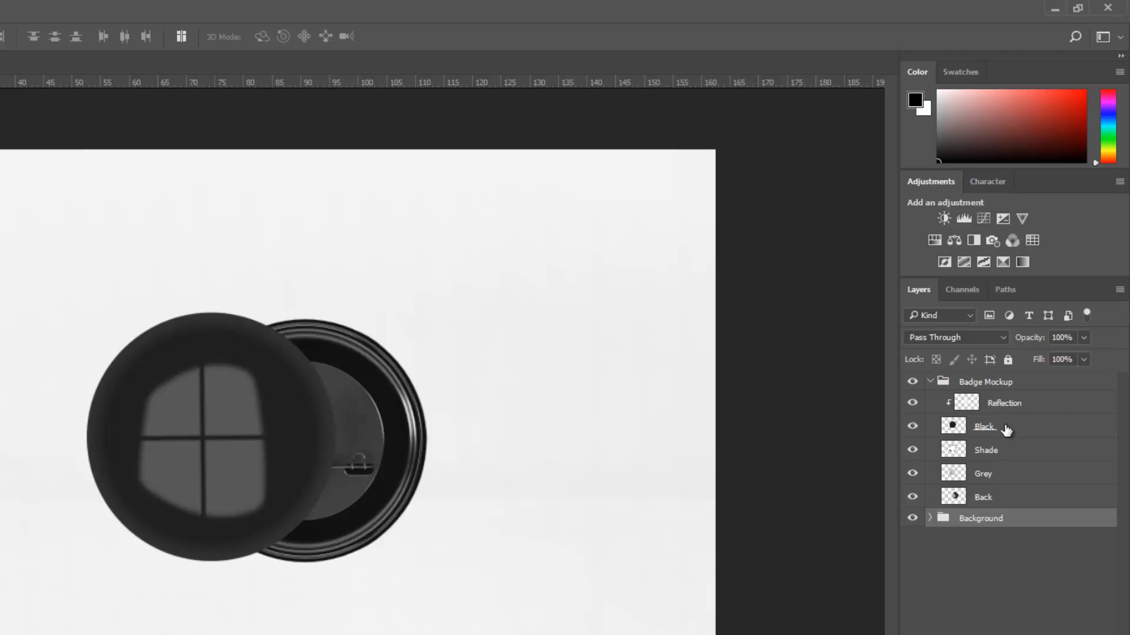
Toggle the Black, Shade and Back layers to see which part of the badge each one controls.
left_click(1006, 430)
left_click(912, 426)
left_click(911, 450)
left_click(911, 452)
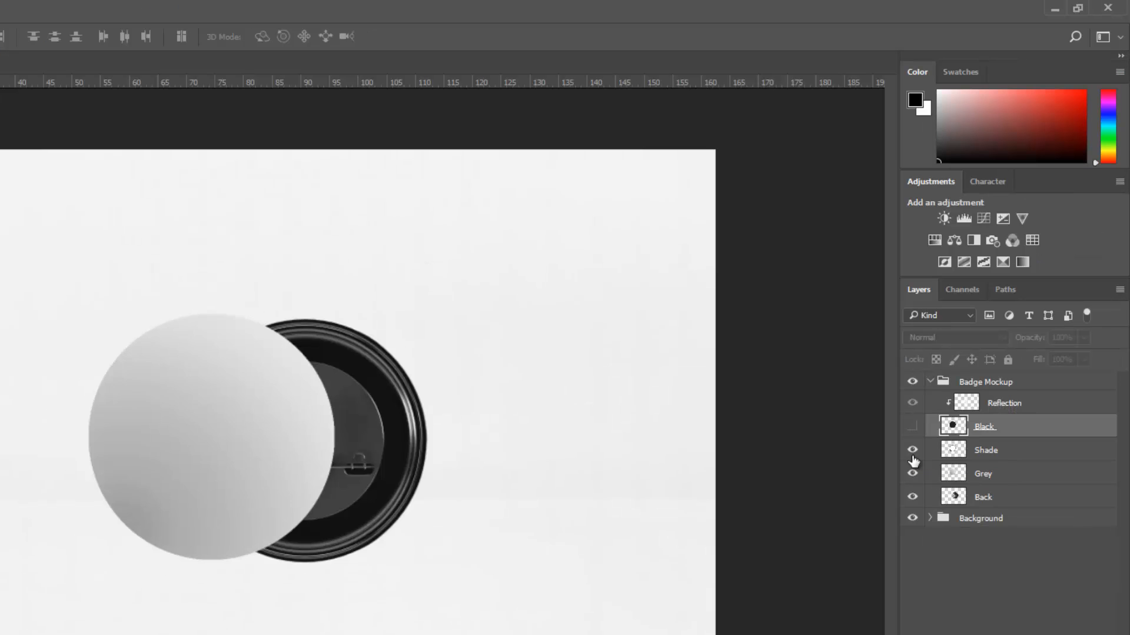
left_click(912, 428)
left_click(984, 498)
left_click(914, 497)
left_click(915, 498)
Move the Reflection layer out of the Badge Mockup group to the top of the stack and collapse the group.
left_click_drag(1029, 293, 1026, 270)
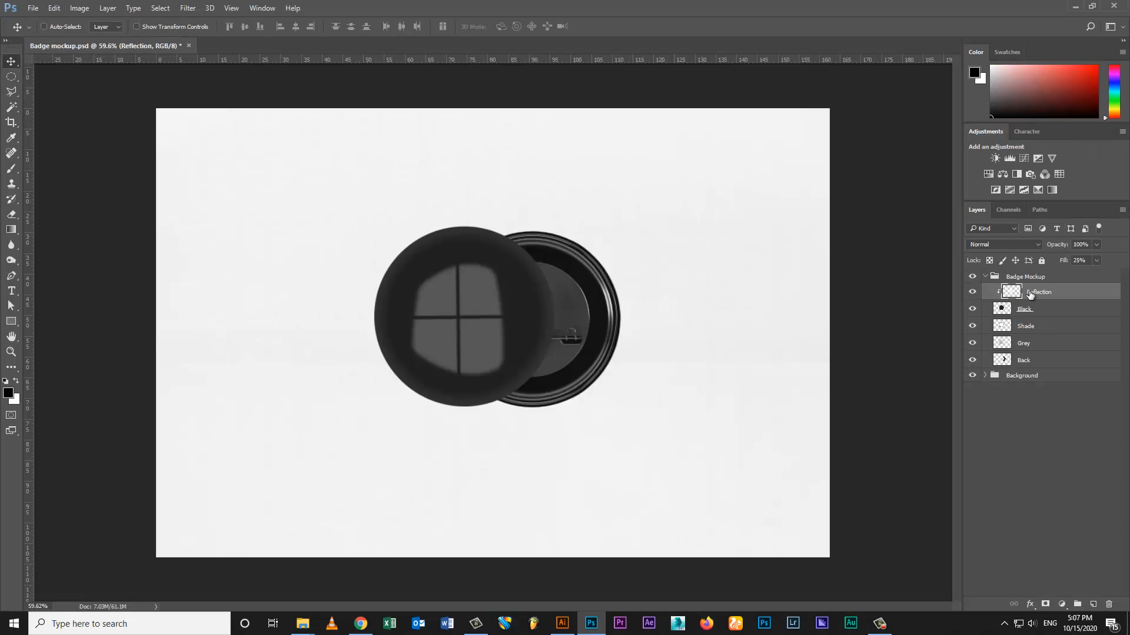
left_click(985, 294)
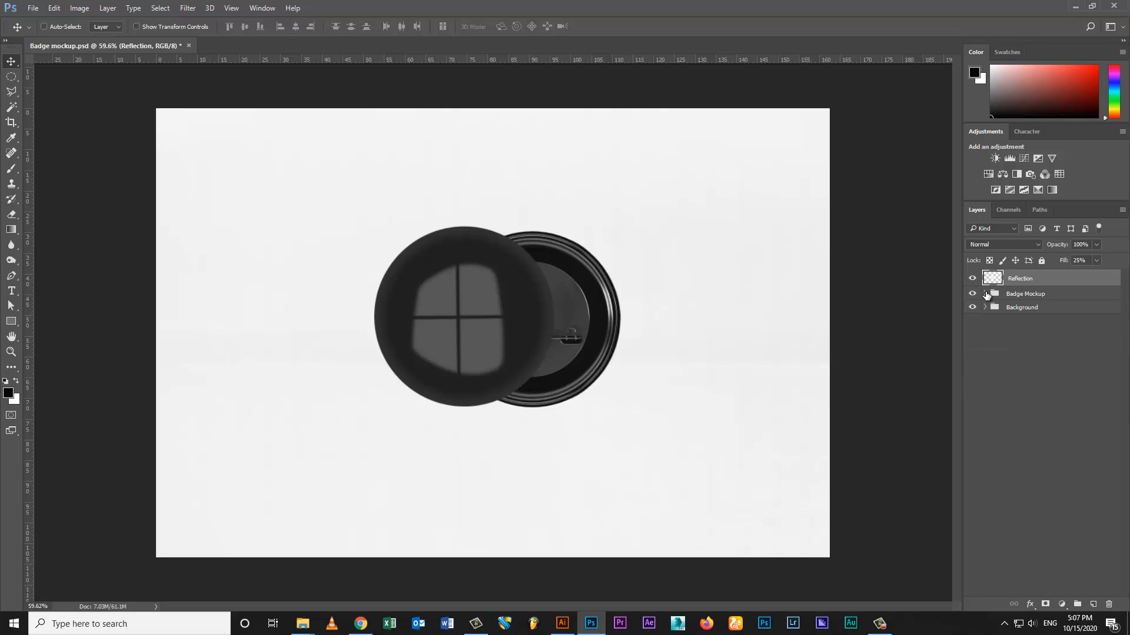
left_click(973, 293)
left_click(973, 294)
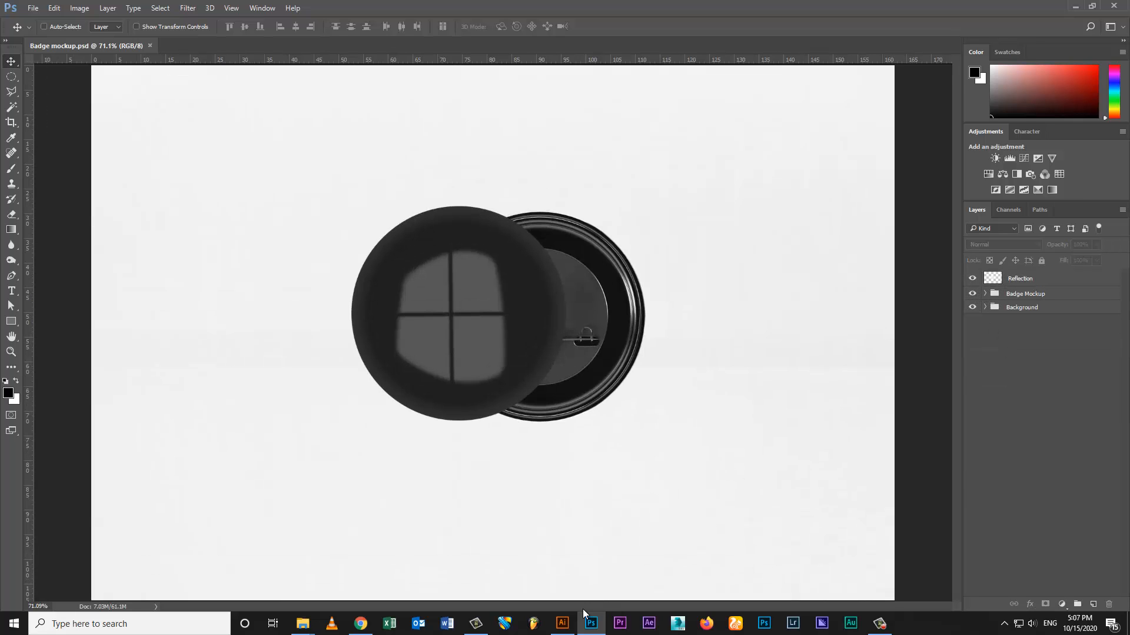
Create a black-filled square on a new layer named Link Layer above the Badge Mockup group, beside the badge.
key("alt+Tab")
key("alt+Tab")
left_click(1033, 292)
key("m")
left_click_drag(264, 317, 373, 425)
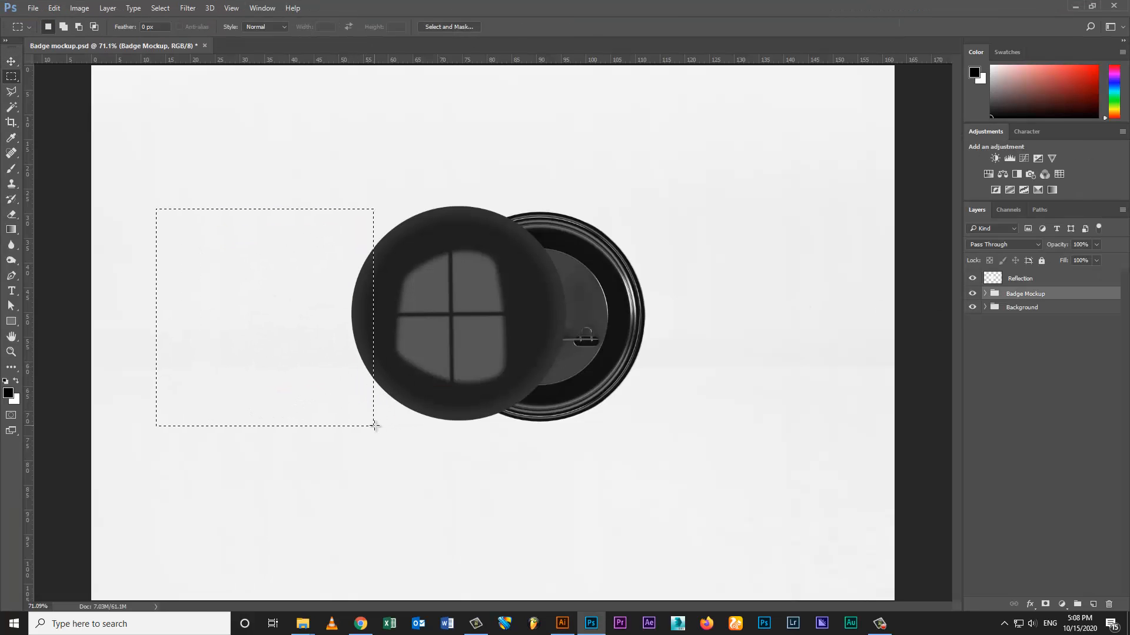
key("ctrl+shift+alt+n")
key("alt+BackSpace")
key("ctrl+d")
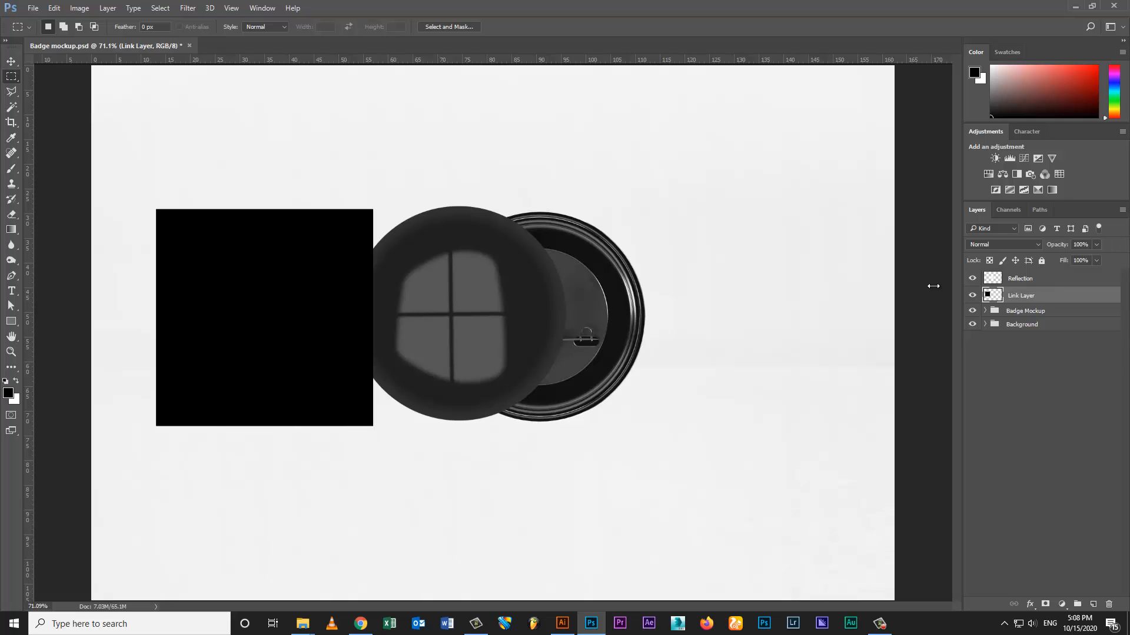
Convert Link Layer to a smart object and fit its square, about 42 mm wide, over the front badge.
right_click(1057, 302)
left_click(977, 216)
key("ctrl+t")
left_click_drag(293, 295, 435, 291)
left_click_drag(408, 422, 407, 419)
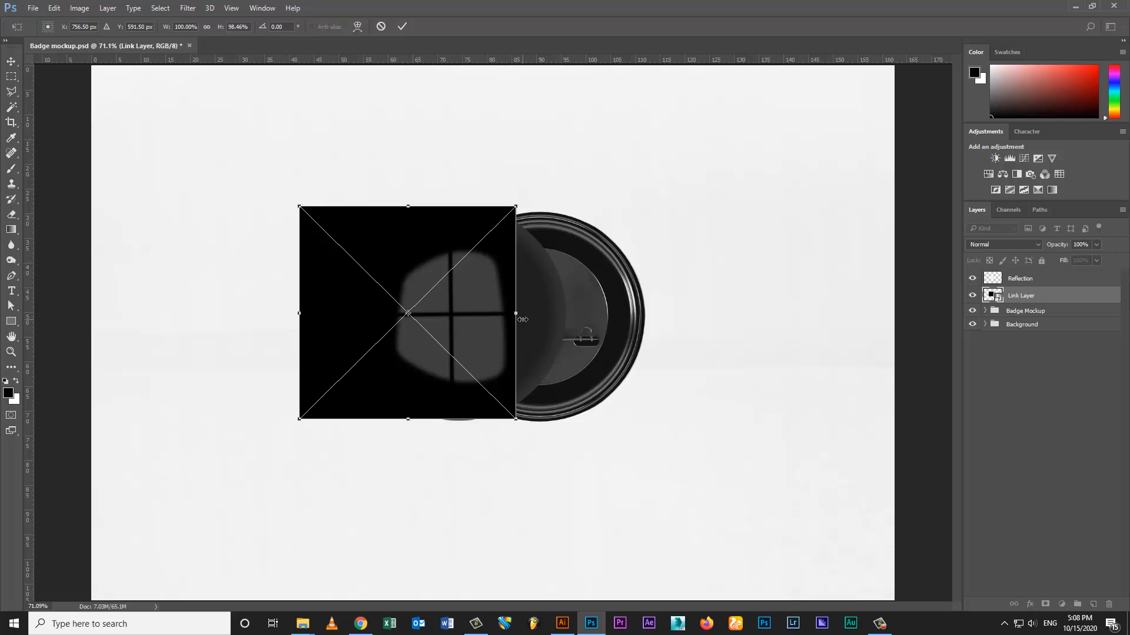
left_click_drag(516, 314, 563, 318)
left_click_drag(300, 313, 357, 313)
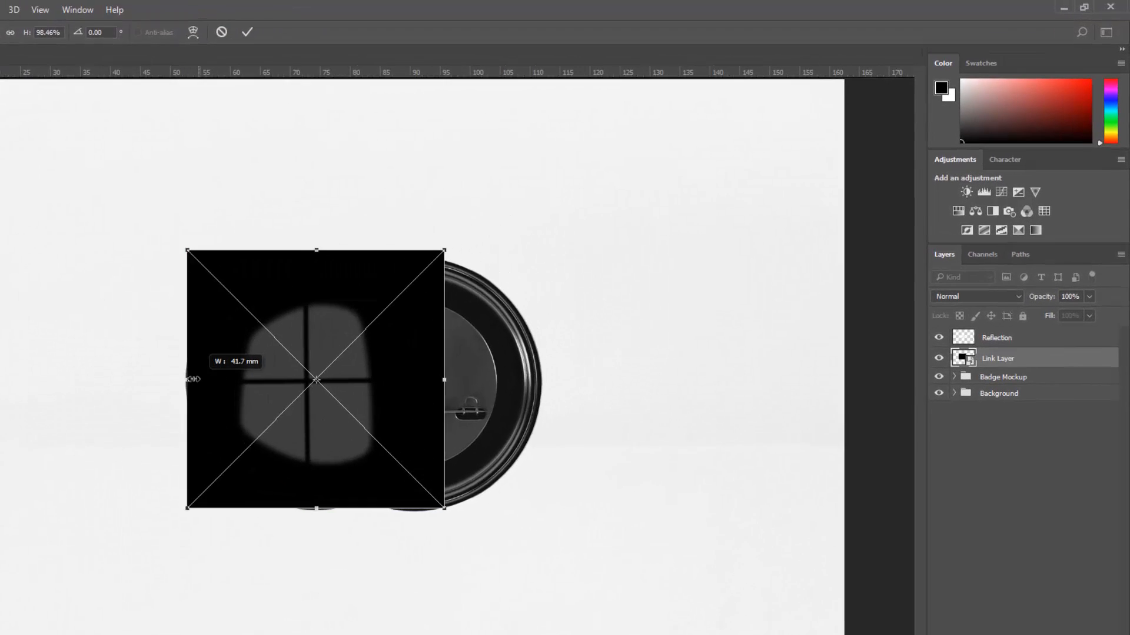
key("Return")
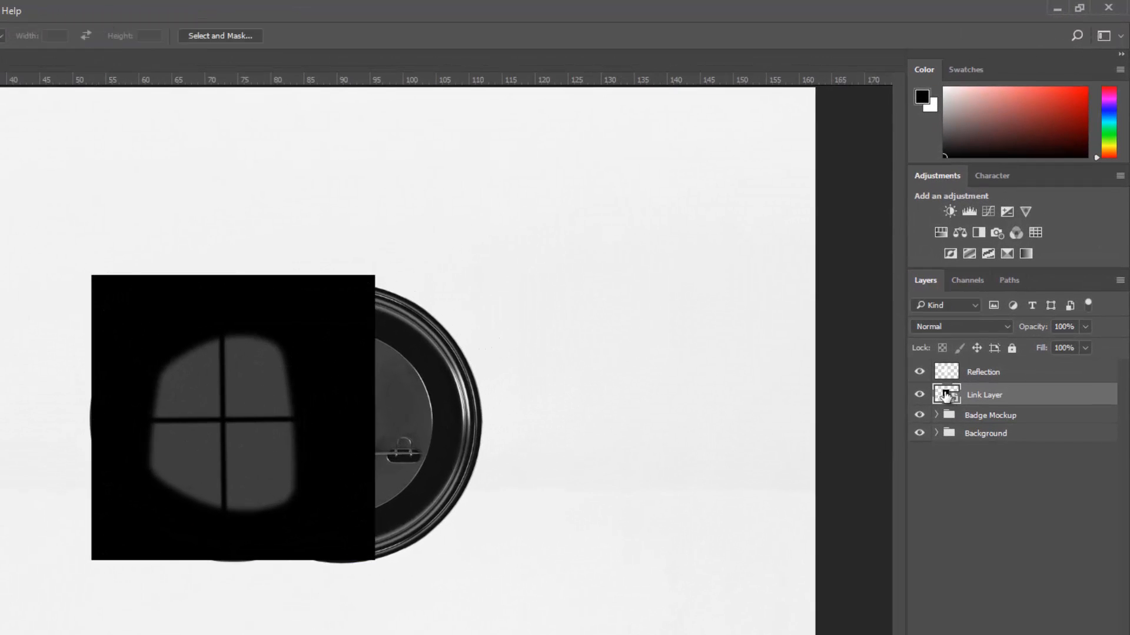
Open the contents of the Link Layer smart object for editing.
double_click(946, 395)
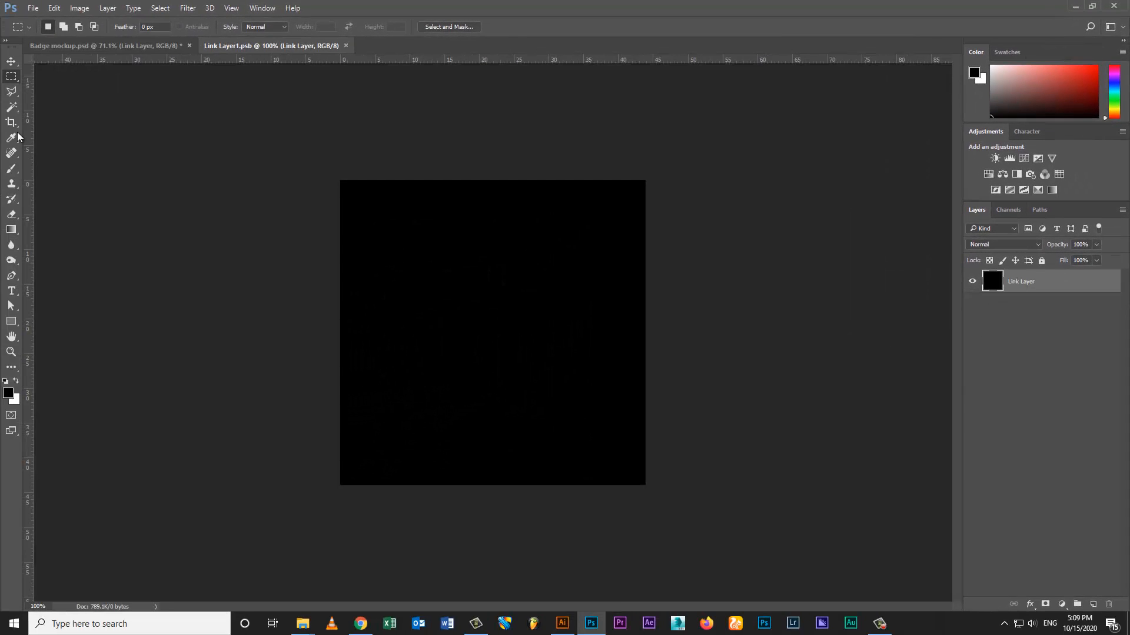
key("v")
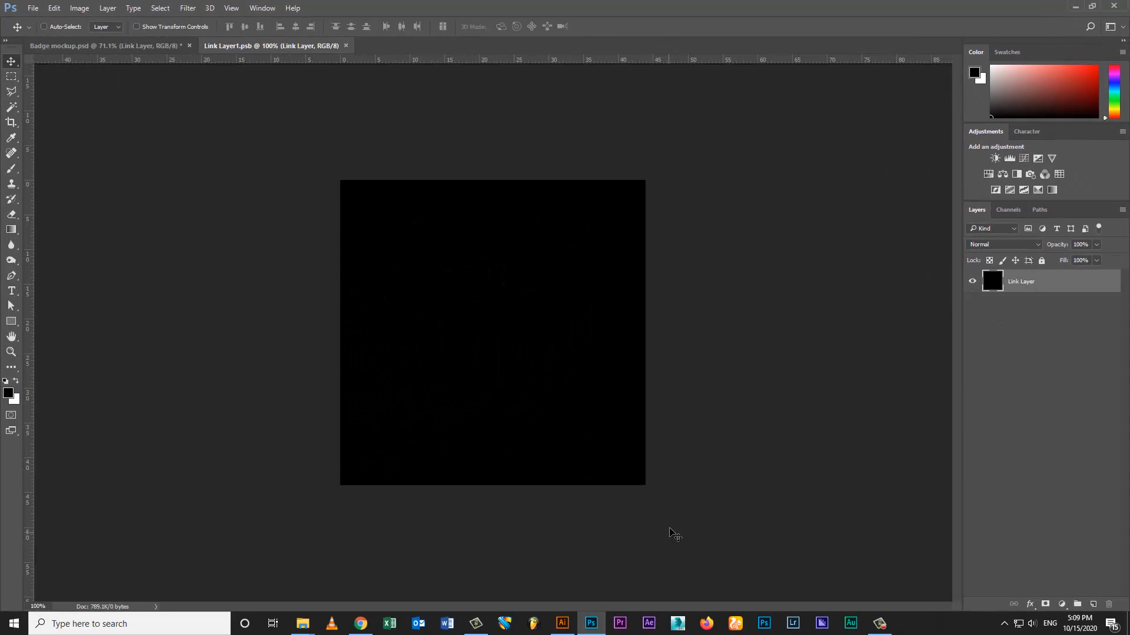
left_click(171, 46)
left_click(270, 46)
Switch to Illustrator and copy the complete KREATIVE NINJA logo from Simple Card.ai.
left_click(573, 626)
left_click(417, 297)
left_click_drag(513, 218, 115, 458)
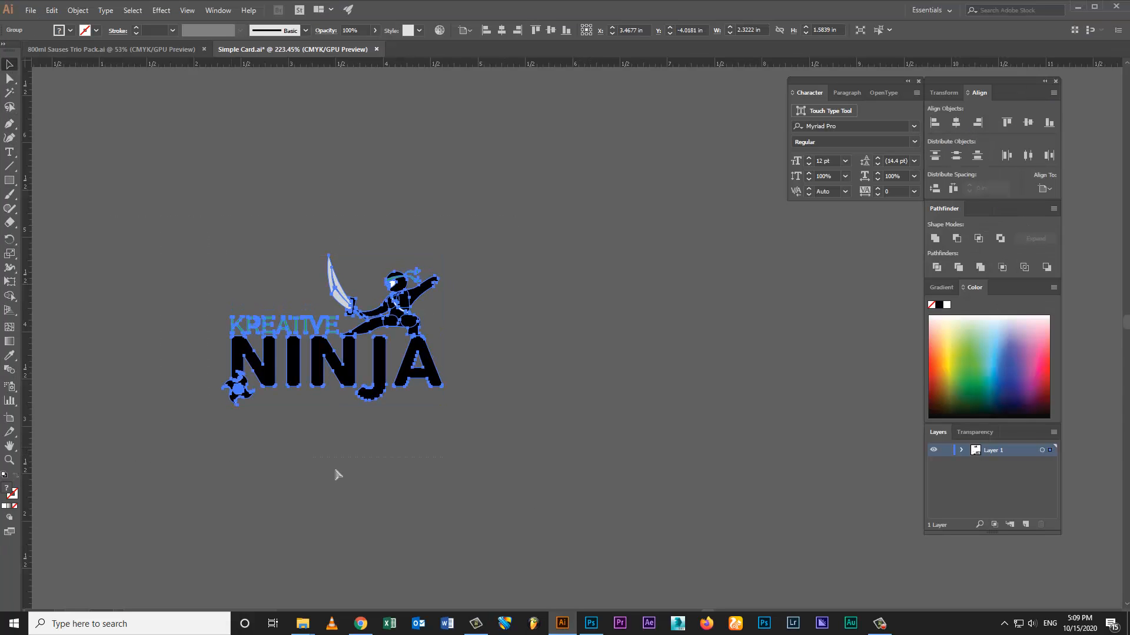
left_click(52, 10)
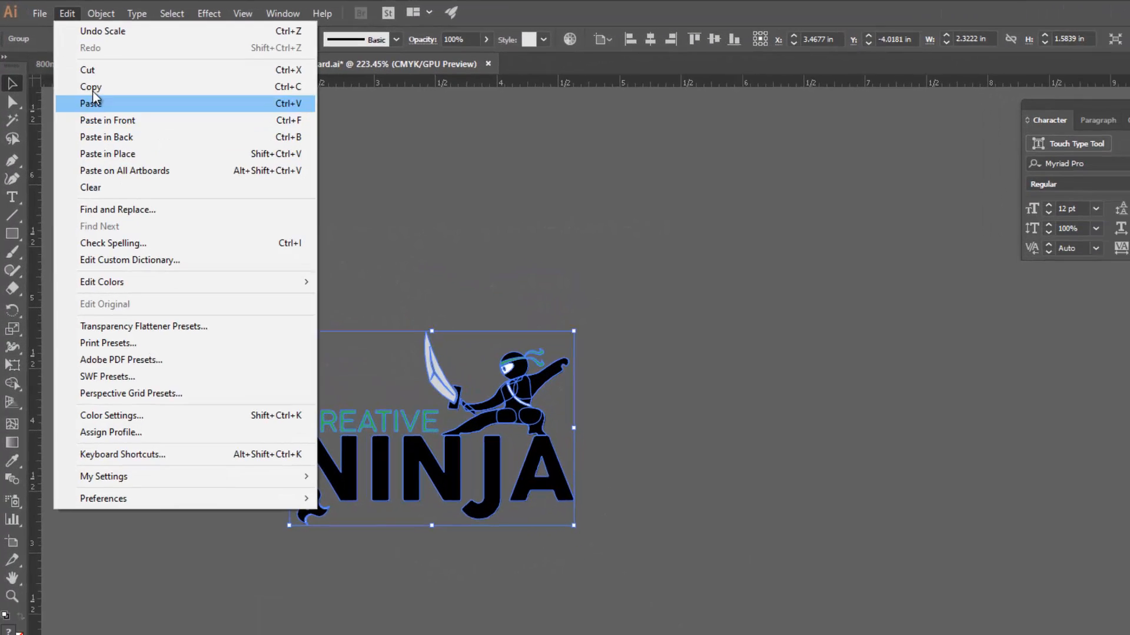
left_click(92, 89)
Switch to Photoshop, paste the logo as a Smart Object into Link Layer1.psb, and scale it down to fit inside the square.
left_click(591, 624)
left_click(57, 10)
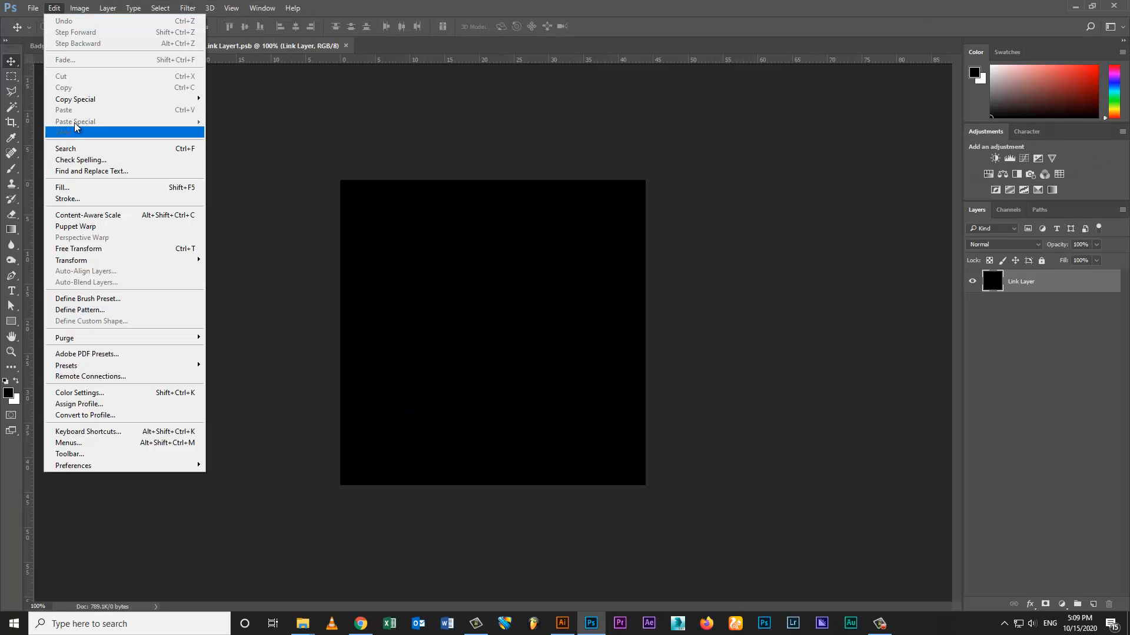
left_click(215, 121)
left_click(562, 624)
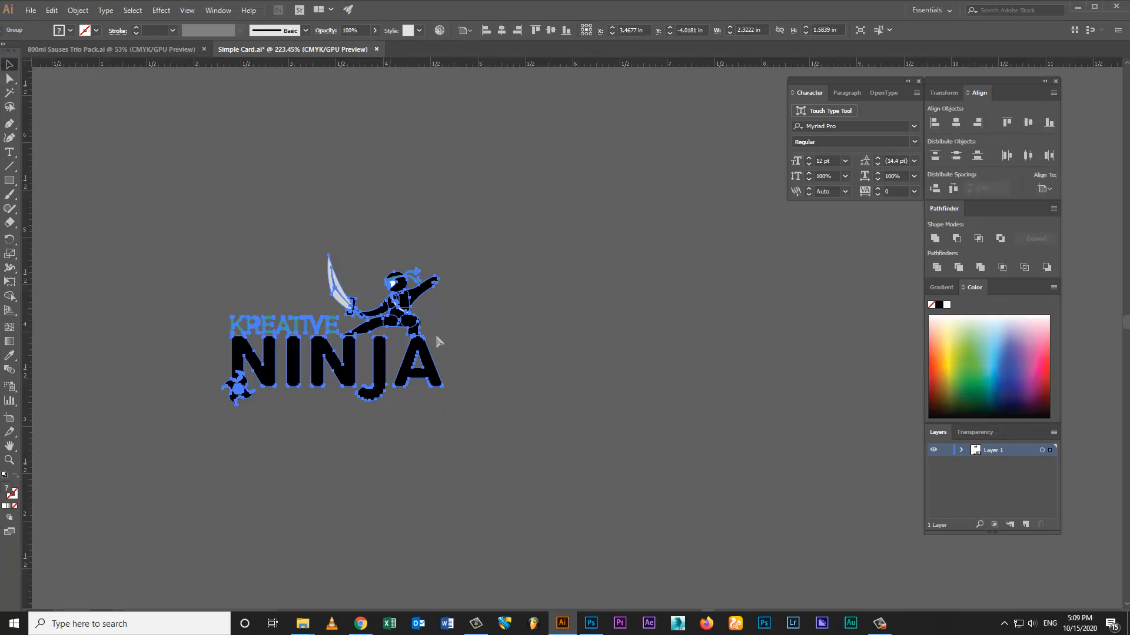
key("alt+Tab")
key("ctrl+v")
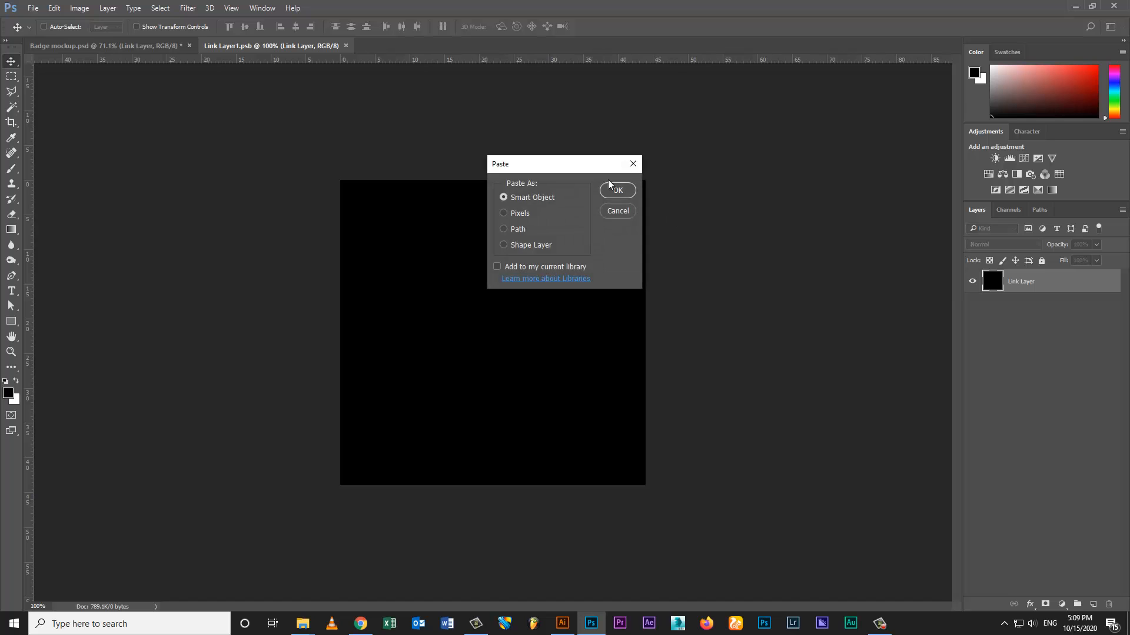
left_click(611, 183)
left_click_drag(645, 229, 609, 241)
key("Return")
Hide the black Link Layer in Link Layer1.psb and save the smart object contents.
left_click(997, 306)
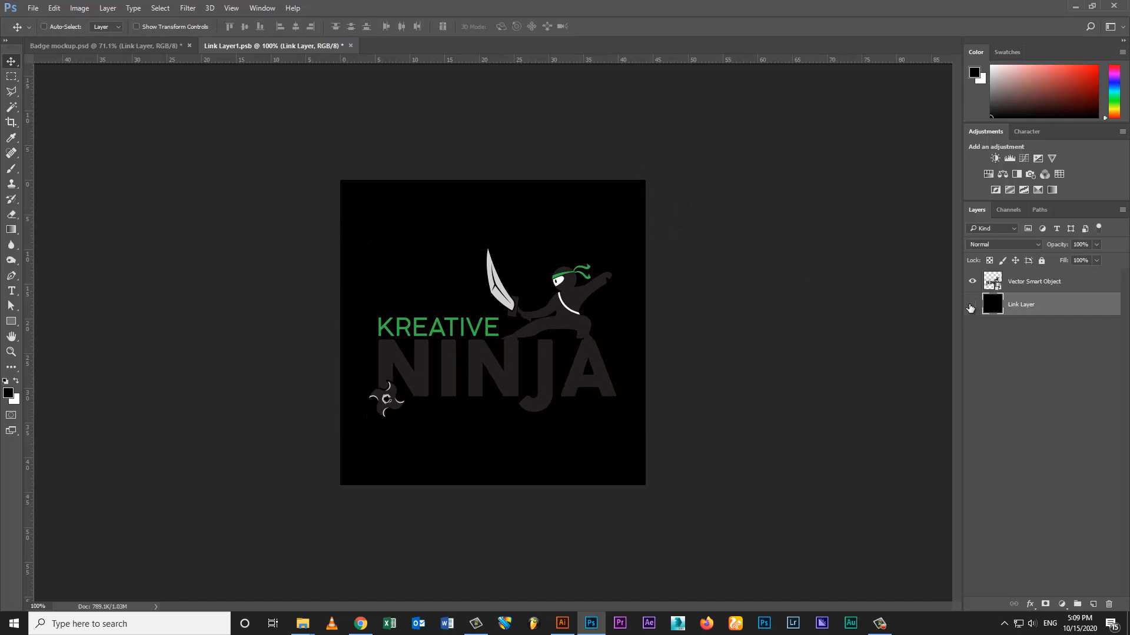
left_click(972, 304)
key("ctrl+s")
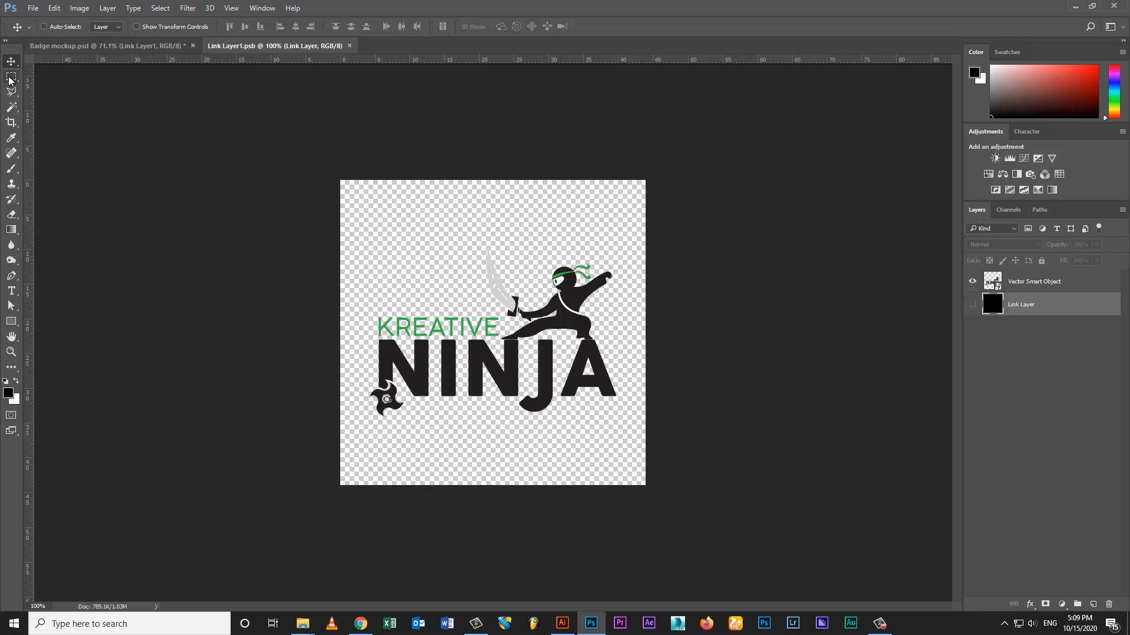
left_click(167, 45)
left_click(275, 45)
left_click(33, 7)
left_click(192, 77)
In Badge mockup.psd, hide the Reflection layer and the Black layer inside the Badge Mockup group.
left_click(163, 45)
left_click(1023, 281)
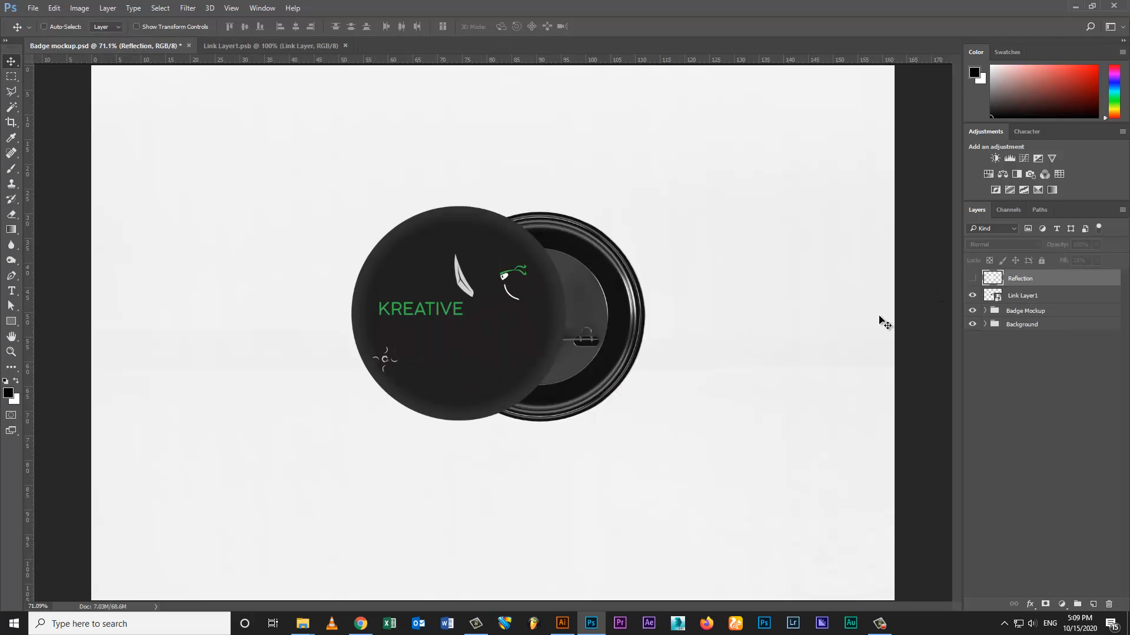
left_click(984, 310)
left_click(1012, 328)
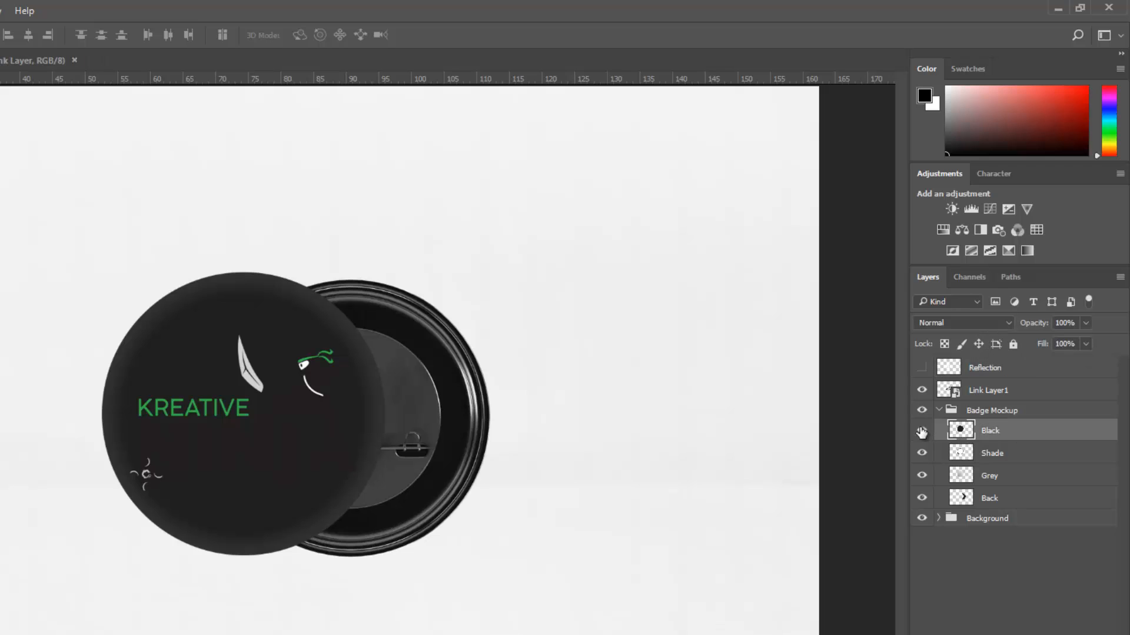
left_click(922, 432)
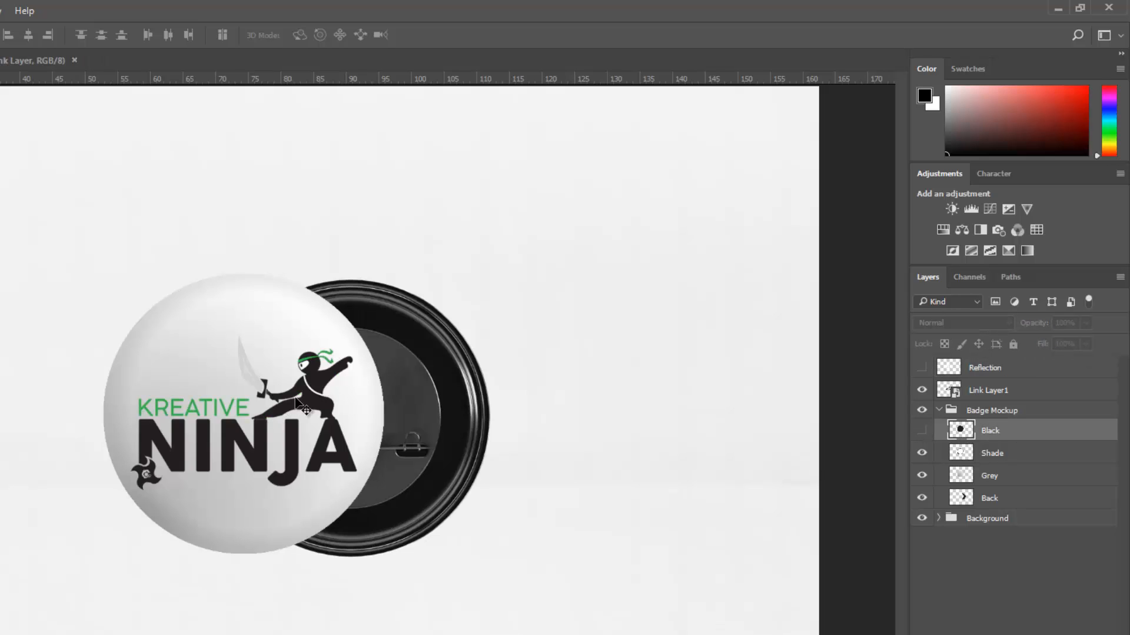
Duplicate the Shade layer under the name Shade, and clip the copy to the Link Layer1 logo above the Badge Mockup group.
left_click(994, 392)
left_click(991, 473)
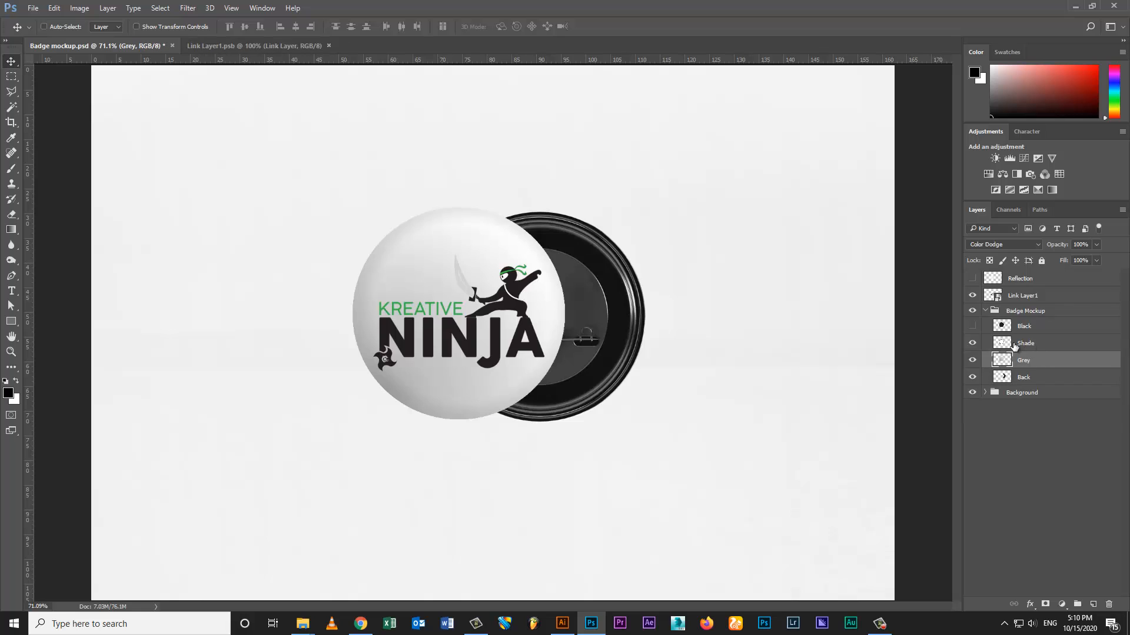
left_click(964, 458)
left_click(109, 8)
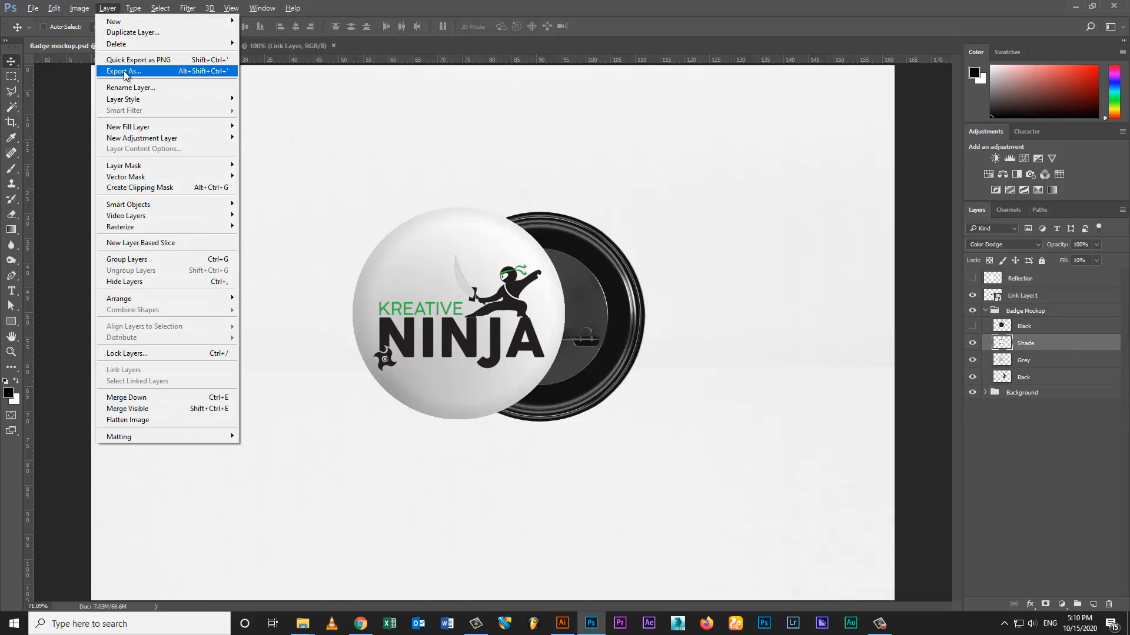
left_click(141, 33)
key("BackSpace")
left_click(676, 190)
left_click_drag(1027, 343, 1025, 292)
left_click(994, 303, "alt")
Switch to Illustrator and draw a circle about 2.5 in across, placed beside the logo without overlapping it.
left_click(562, 623)
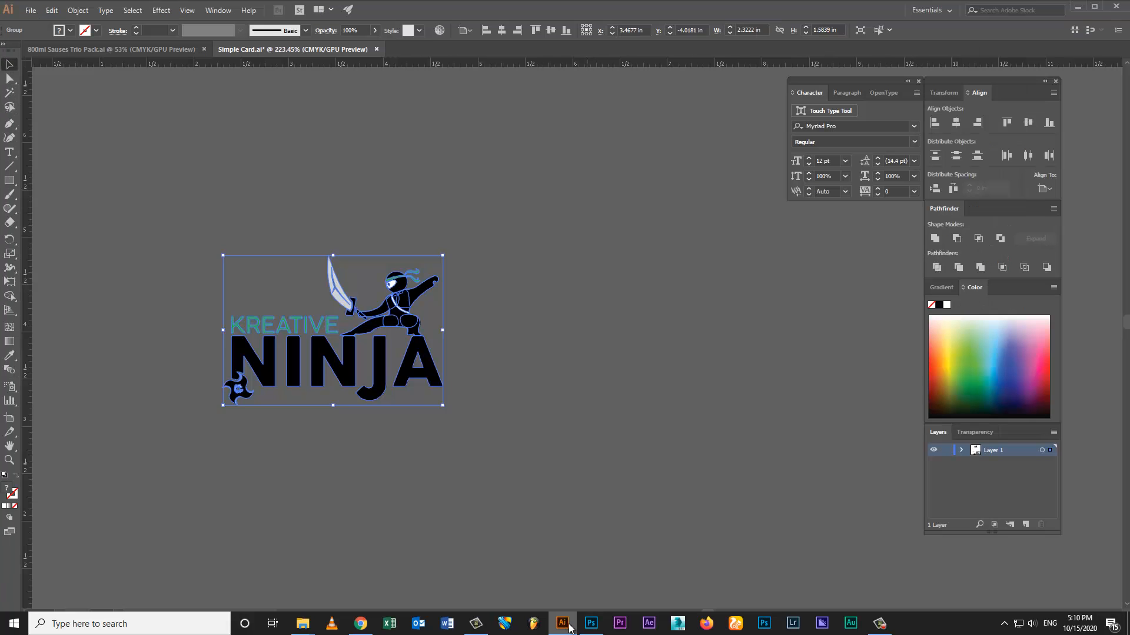
left_click(471, 245)
left_click_drag(10, 180, 85, 230)
left_click(77, 209)
left_click_drag(500, 309, 586, 426)
key("v")
left_click_drag(496, 249, 614, 250)
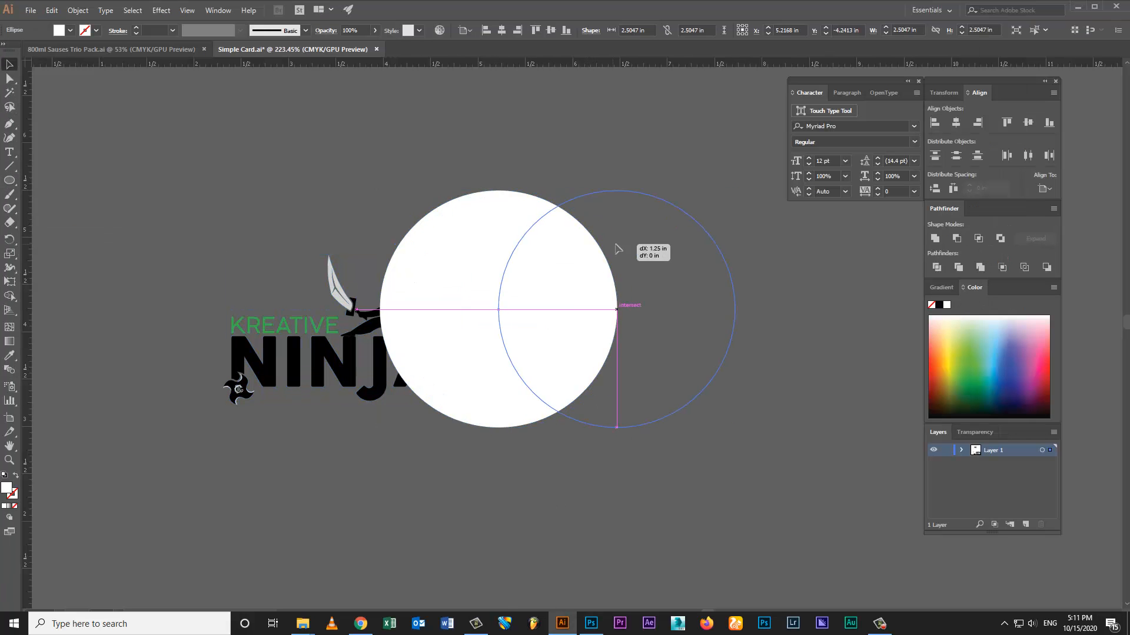
Apply the black of the NINJA lettering to the circle as its stroke, with no fill.
key("i")
left_click(352, 349)
key("shift+x")
key("v")
Make the circle's outline a dashed line and set its stroke weight to 2 pt.
left_click(118, 30)
left_click(8, 111)
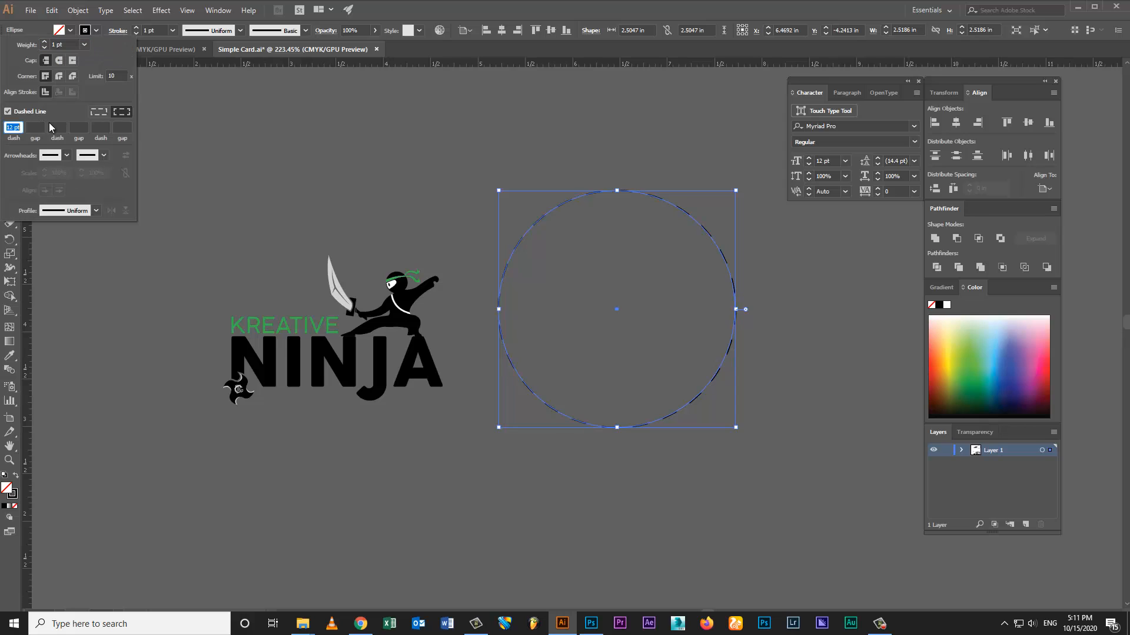
key("Return")
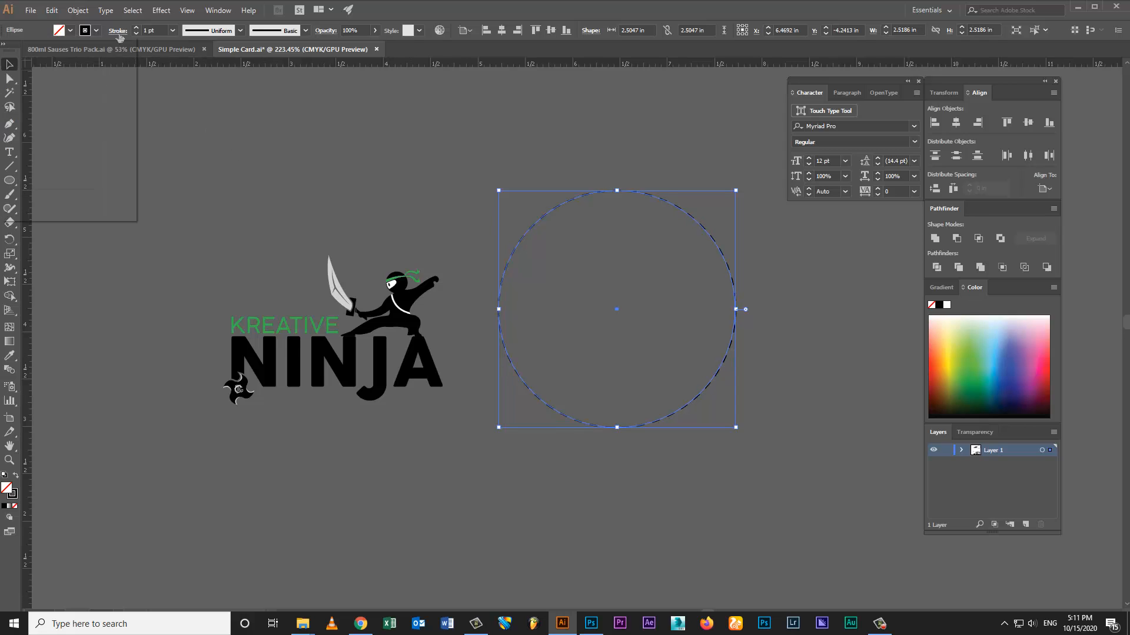
left_click(61, 59)
left_click(561, 165)
left_click_drag(560, 165, 629, 211)
left_click(136, 27)
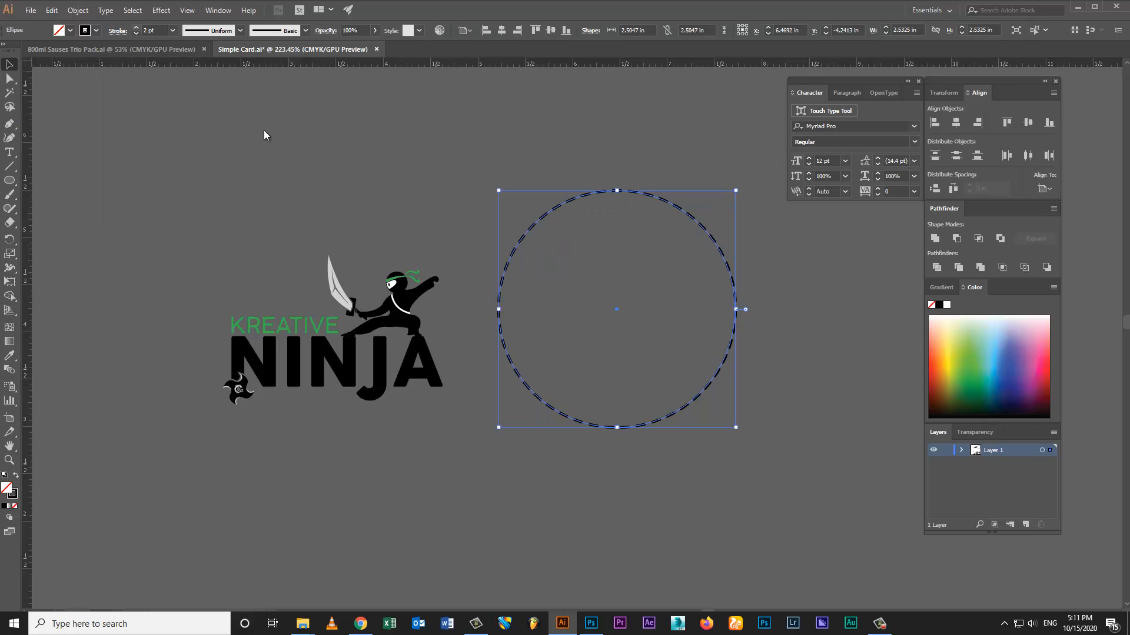
Switch to Photoshop, paste the dashed circle as a Smart Object, and scale it to sit just inside the front badge's edge.
key("alt+Tab")
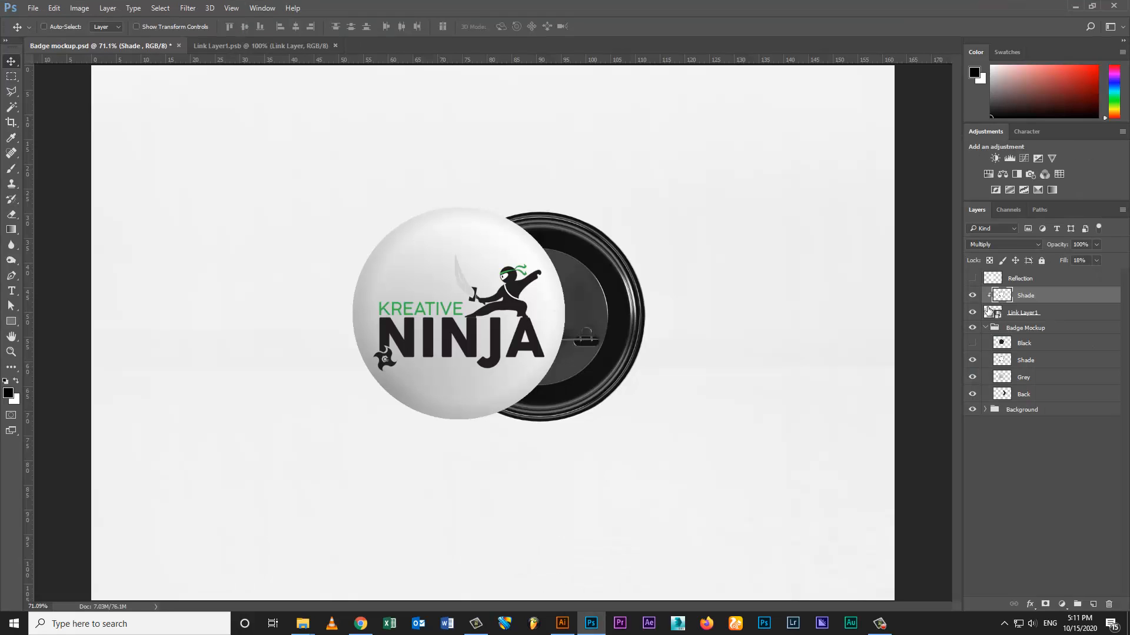
key("ctrl+v")
left_click(623, 190)
left_click_drag(651, 174, 579, 248)
left_click_drag(566, 283, 562, 217)
left_click_drag(529, 274, 531, 269)
key("Return")
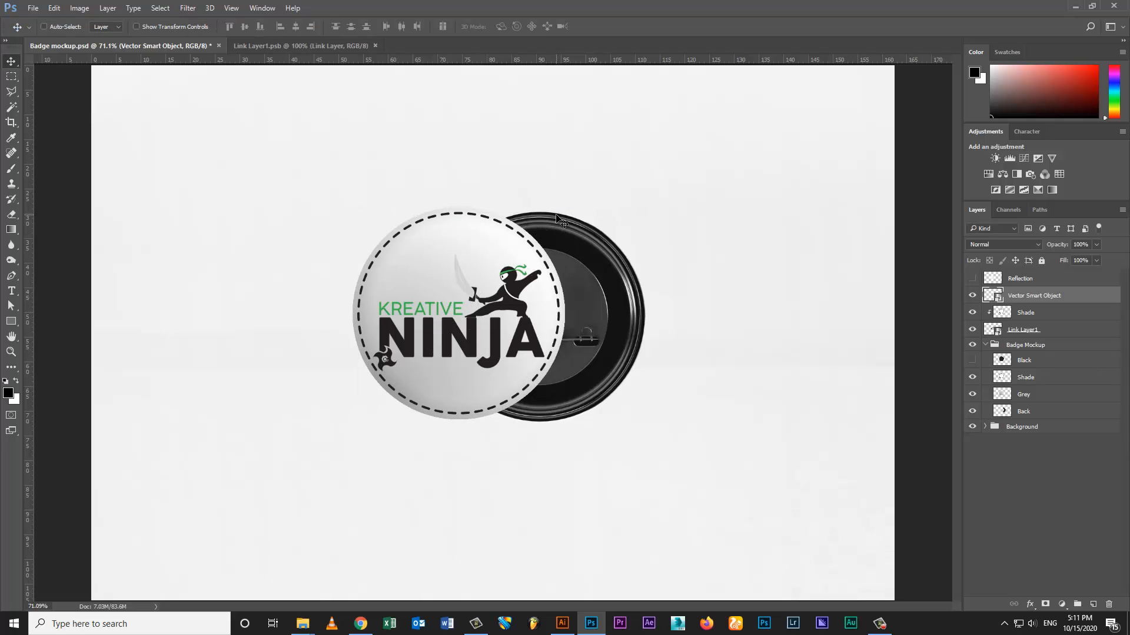
Scale the Link Layer1 logo down slightly so it sits clear of the dashed ring.
left_click(1024, 329)
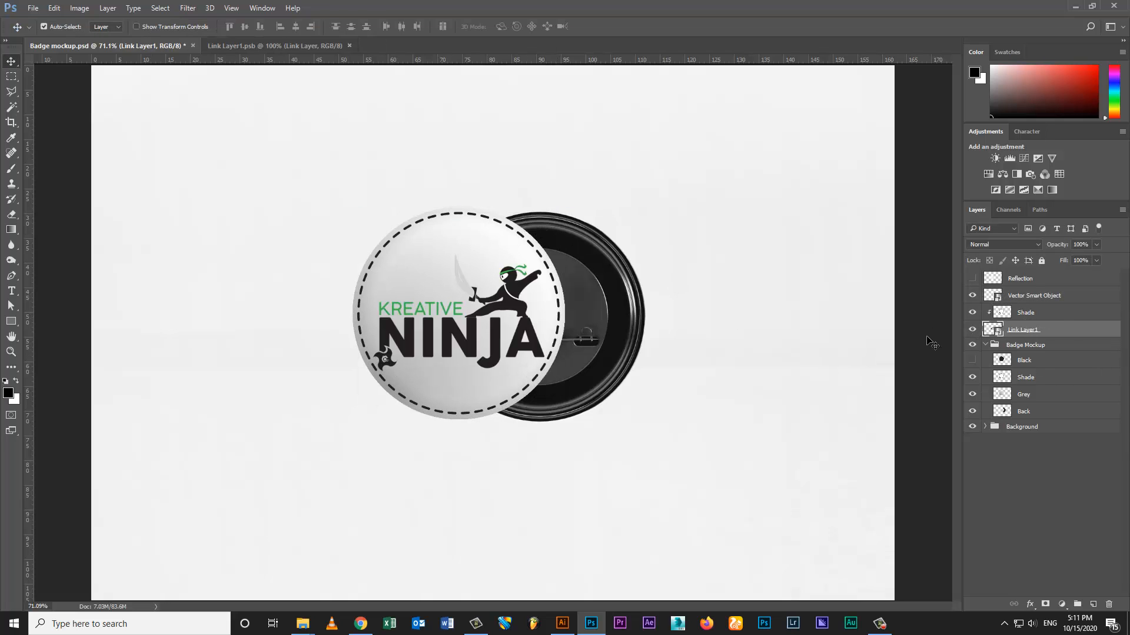
key("ctrl+t")
left_click_drag(566, 205, 553, 206)
key("Return")
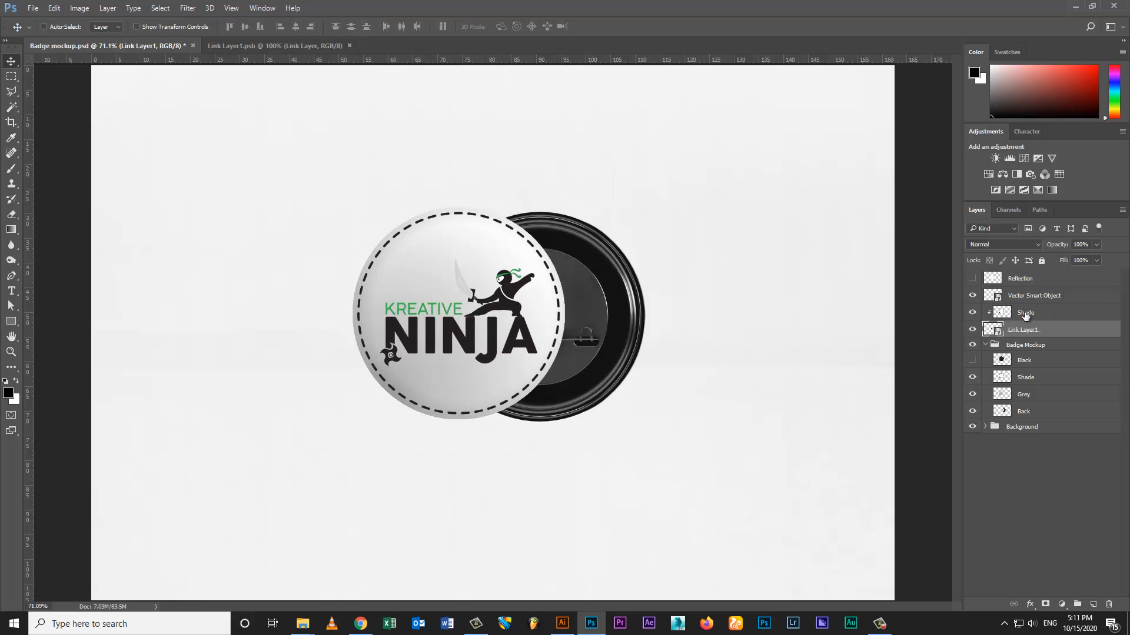
Open the dashed circle's smart object in Illustrator and paste in the logo from Simple Card.ai, centred horizontally on the artboard.
left_click(990, 297)
double_click(990, 298)
left_click(654, 149)
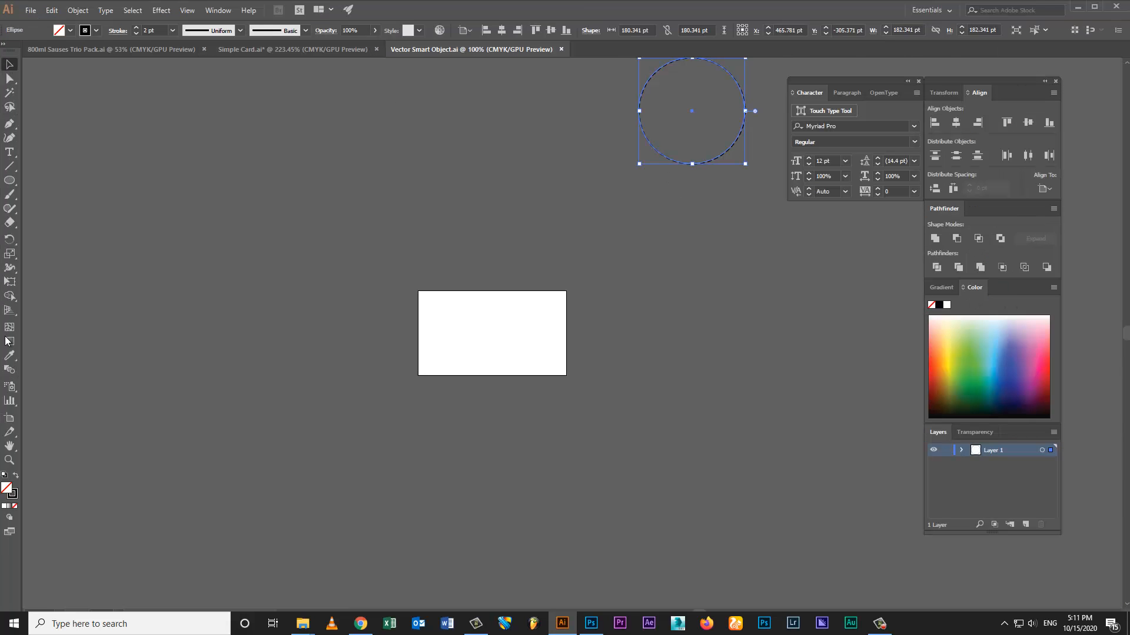
left_click(285, 49)
left_click(336, 295)
key("ctrl+c")
left_click(472, 49)
key("ctrl+v")
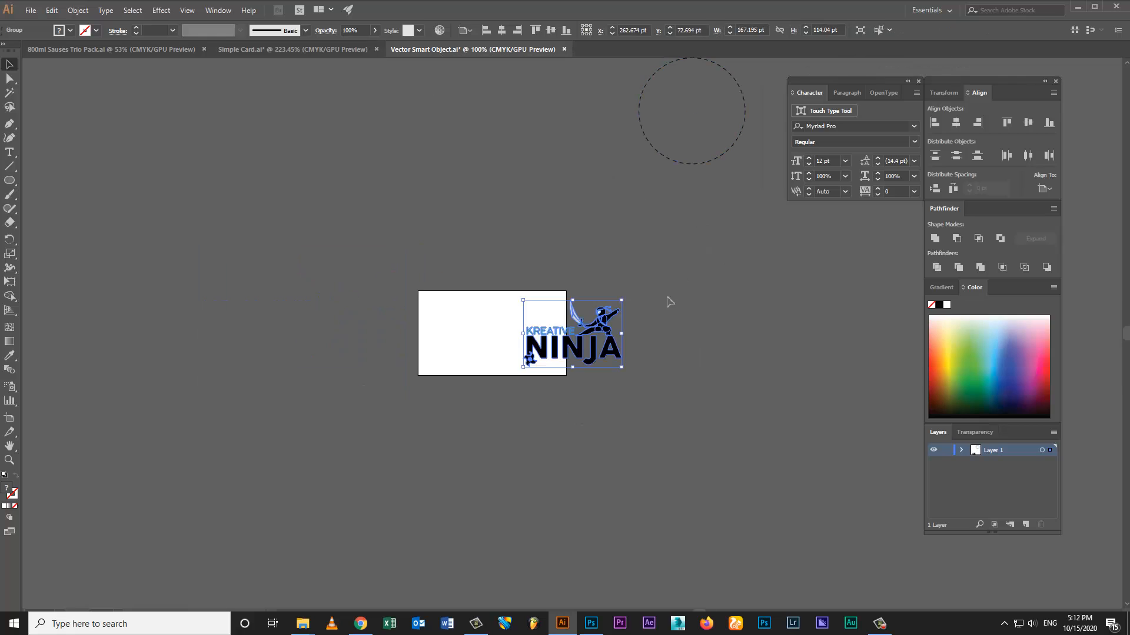
left_click(956, 122)
Recolour the dashed circle's stroke with the green sampled from the KREATIVE lettering, leaving the circle without a fill.
left_click(663, 242)
left_click(691, 165)
key("i")
left_click(463, 331)
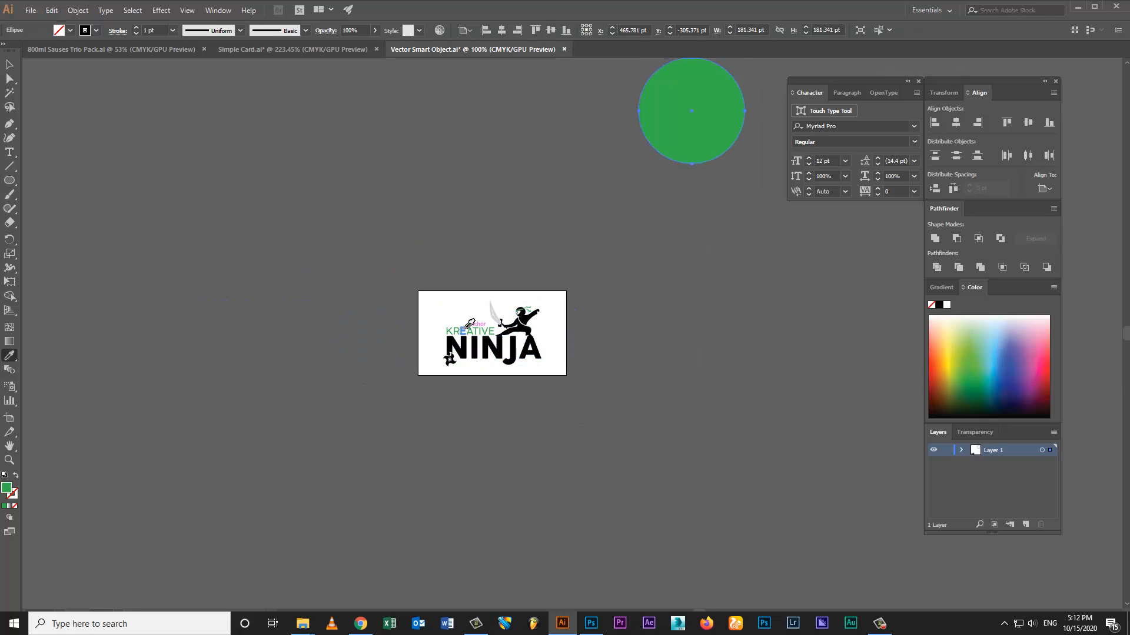
key("v")
left_click(16, 476)
left_click(118, 31)
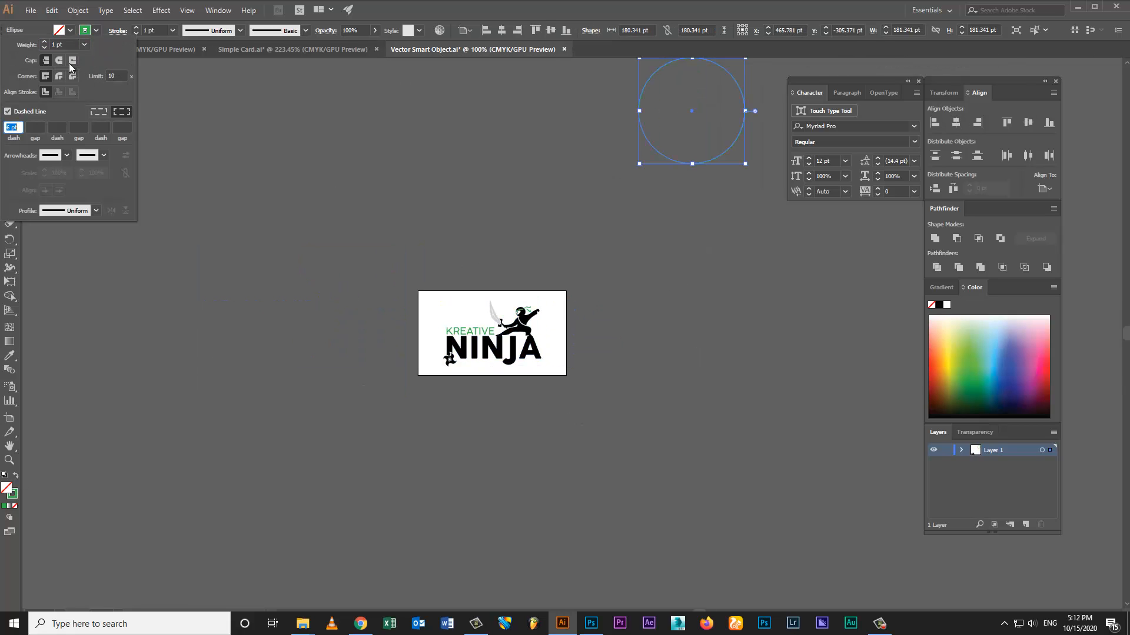
left_click(117, 32)
Delete the pasted logo from the artboard, then save the smart object and return to Photoshop.
left_click(512, 328)
key("Delete")
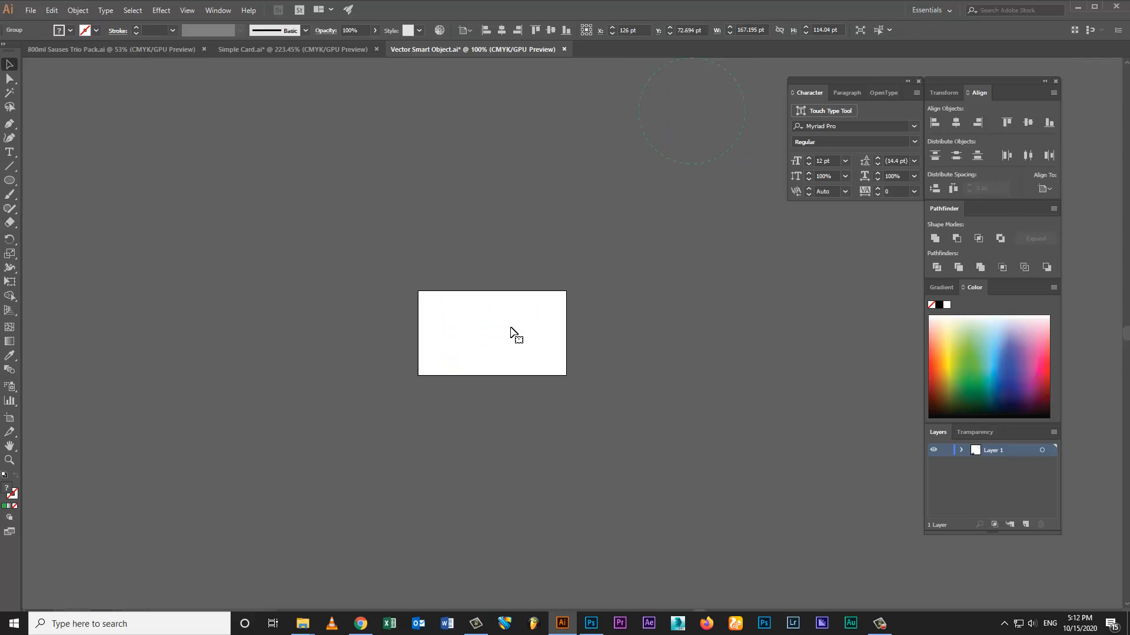
key("ctrl+s")
left_click(591, 623)
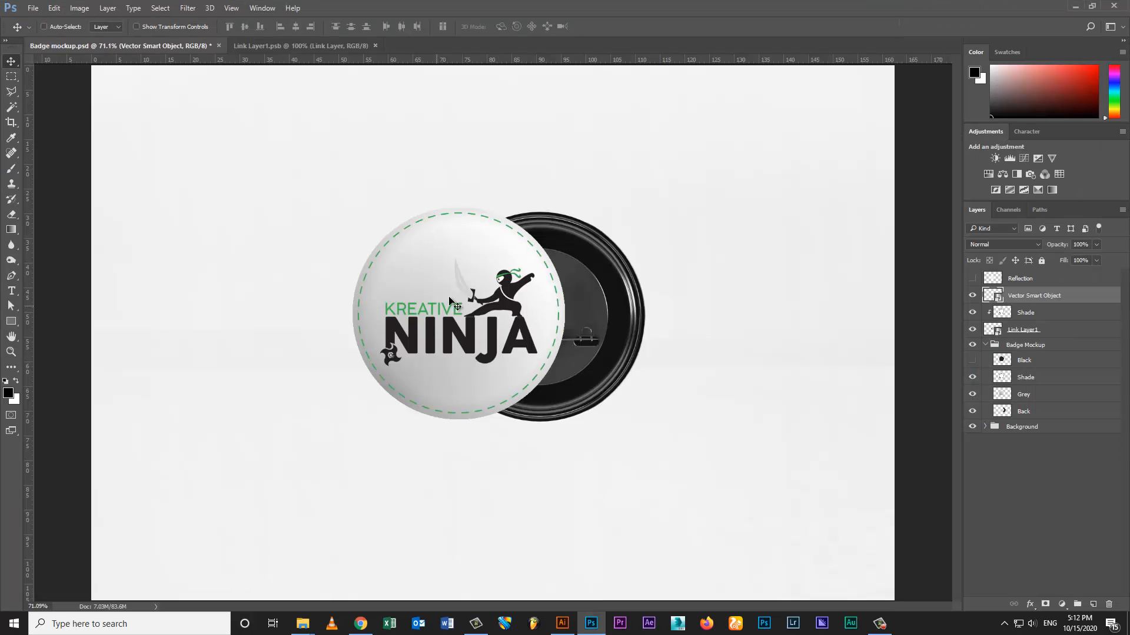
Reopen the ring's smart object in Illustrator, add a solid green circle about 190.4 pt wide around the dashed one, and save.
double_click(988, 298)
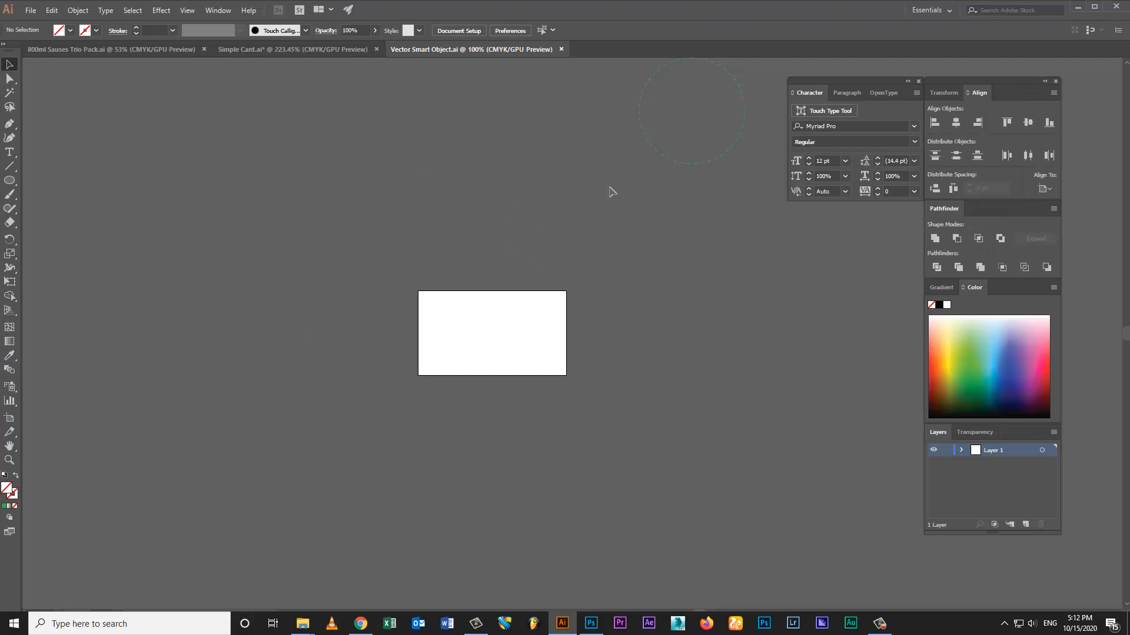
left_click(665, 157)
left_click_drag(747, 59, 747, 70)
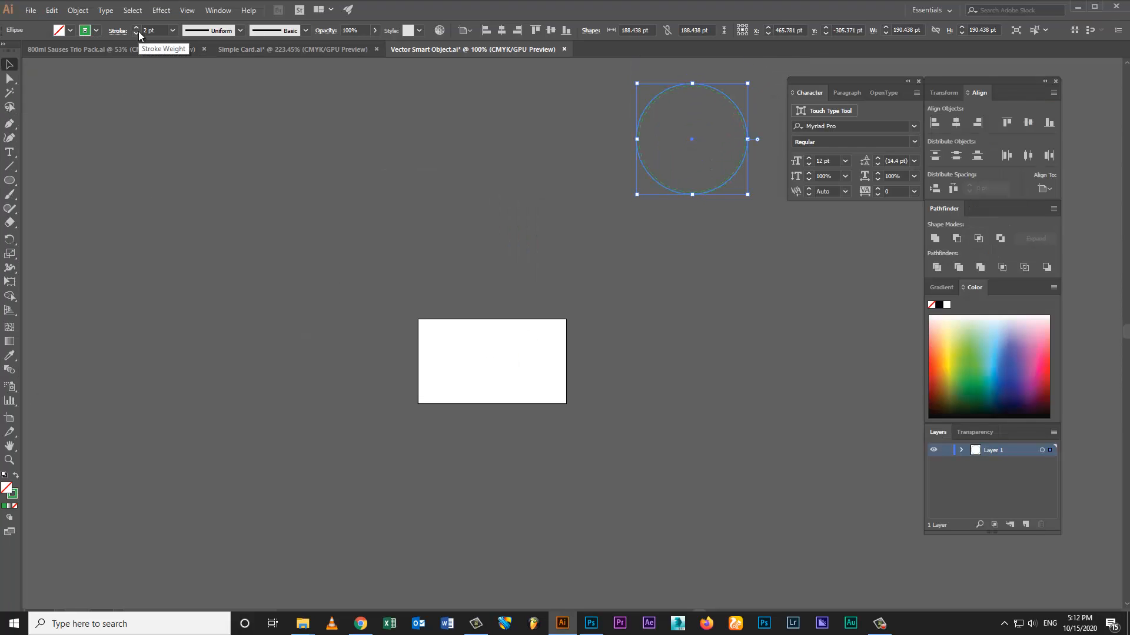
left_click(117, 31)
left_click(9, 113)
left_click(25, 419)
key("ctrl+s")
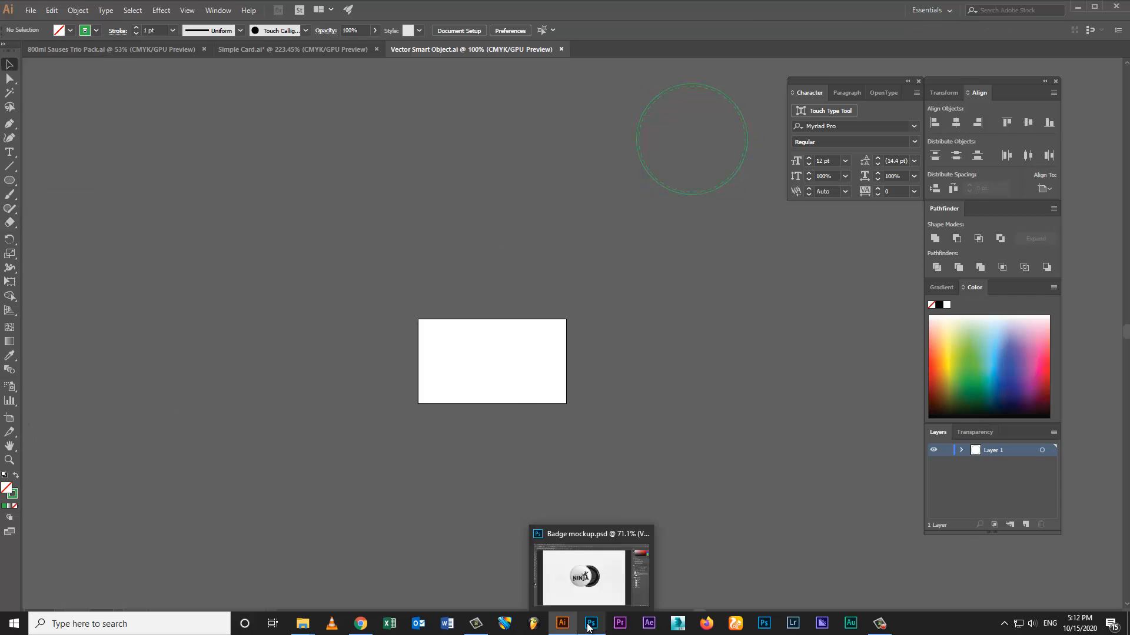
Switch to Photoshop and transform the Vector Smart Object layer so the double ring fits inside the front badge's edge.
left_click(589, 627)
key("ctrl+t")
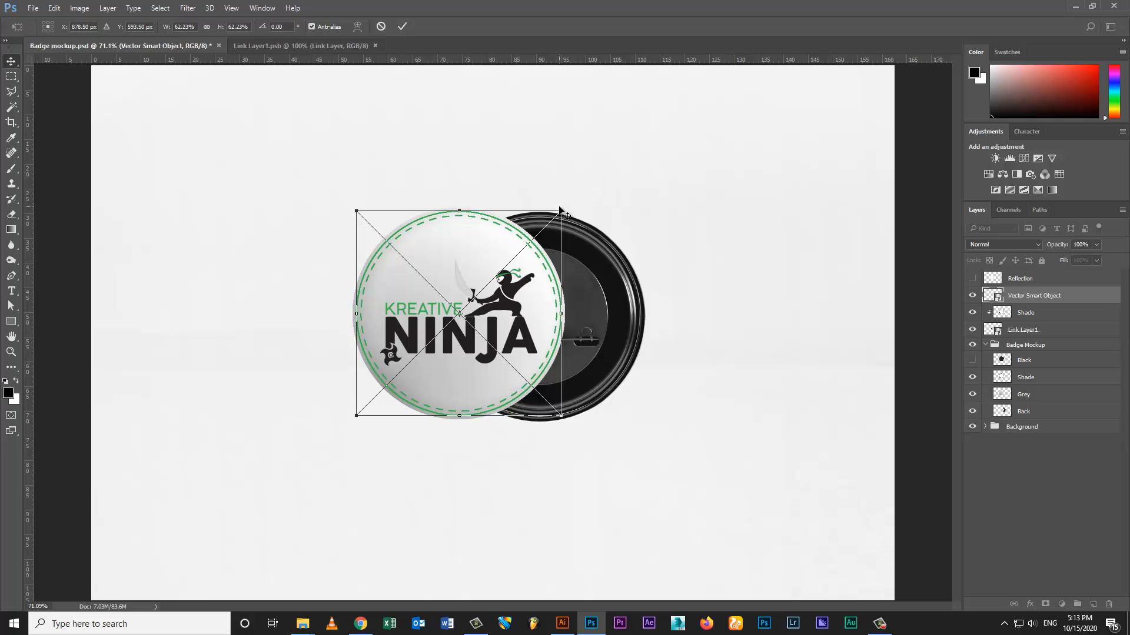
key("Return")
Scale the Link Layer1 logo down slightly within the double ring.
left_click(1026, 318)
left_click(1024, 329)
key("ctrl+t")
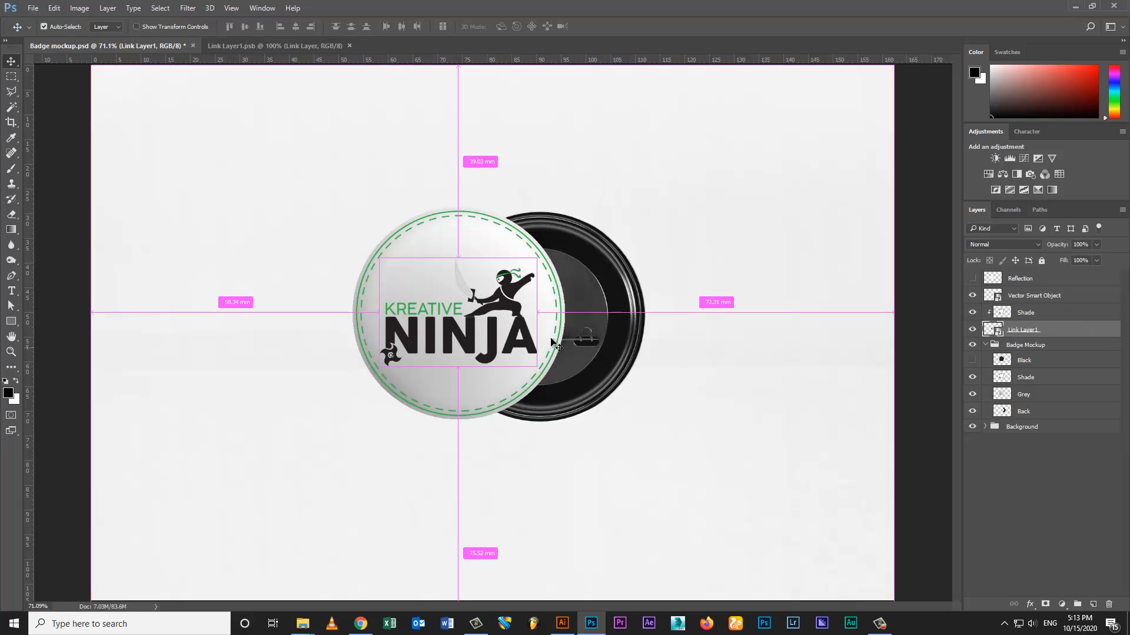
key("Return")
Show the Reflection layer and position it over the front badge's face.
left_click(1020, 278)
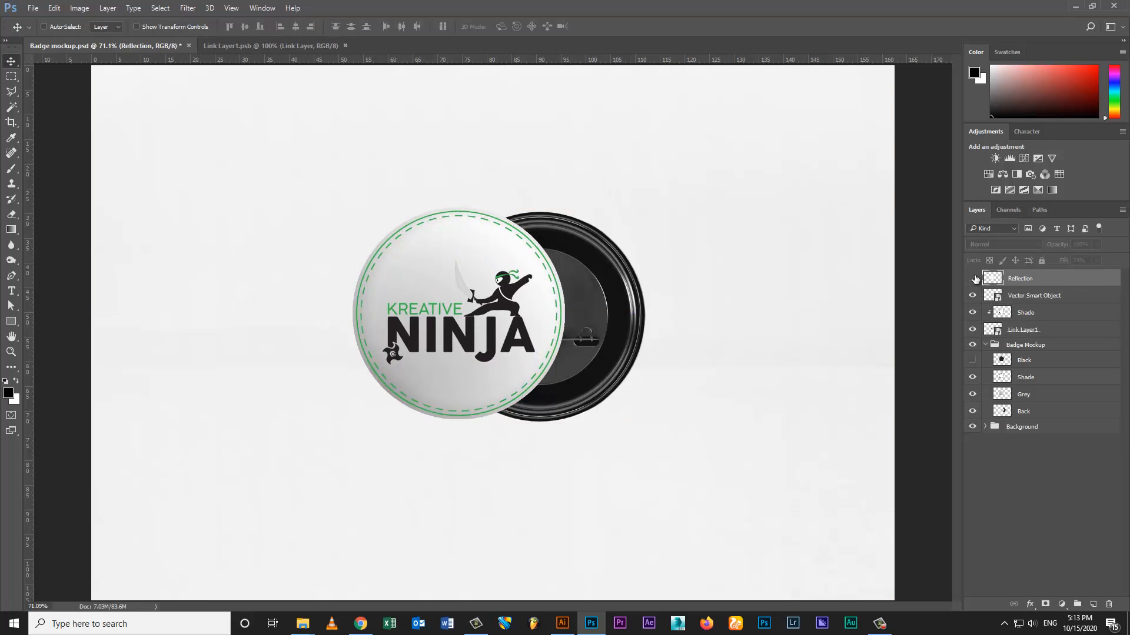
left_click(972, 278)
key("ctrl+t")
left_click_drag(402, 303, 500, 309)
key("Return")
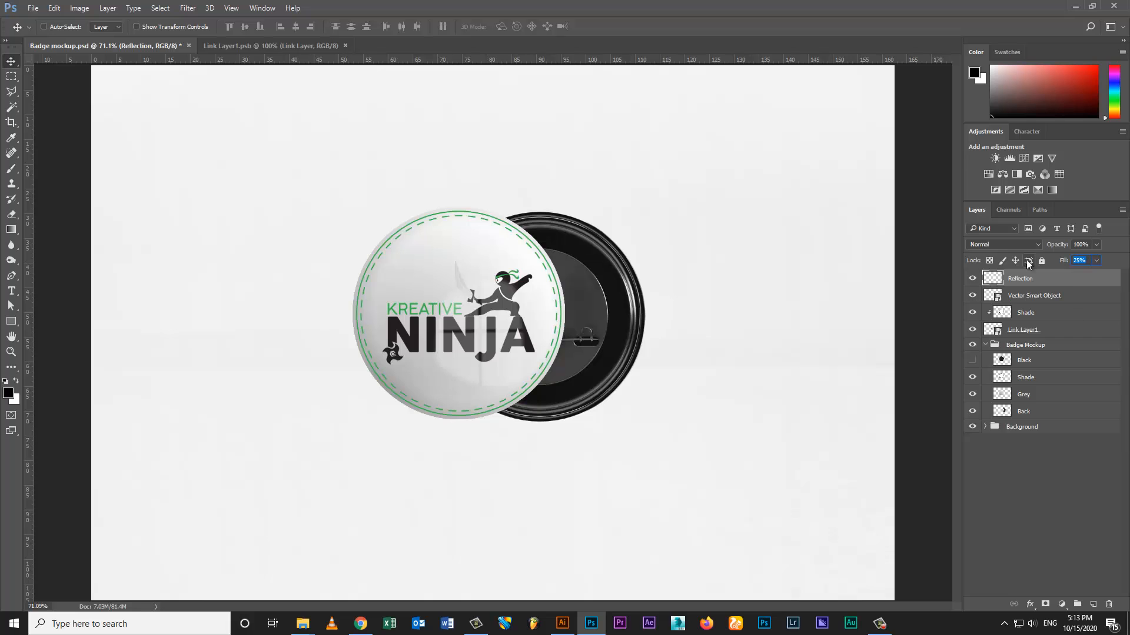
Add a Curves adjustment layer above Reflection and lift the highlights to brighten the mockup.
left_click(1024, 158)
mouse_move(933, 226)
left_mouse_down()
mouse_move(933, 215)
mouse_move(912, 249)
mouse_move(942, 232)
mouse_move(936, 219)
left_mouse_up()
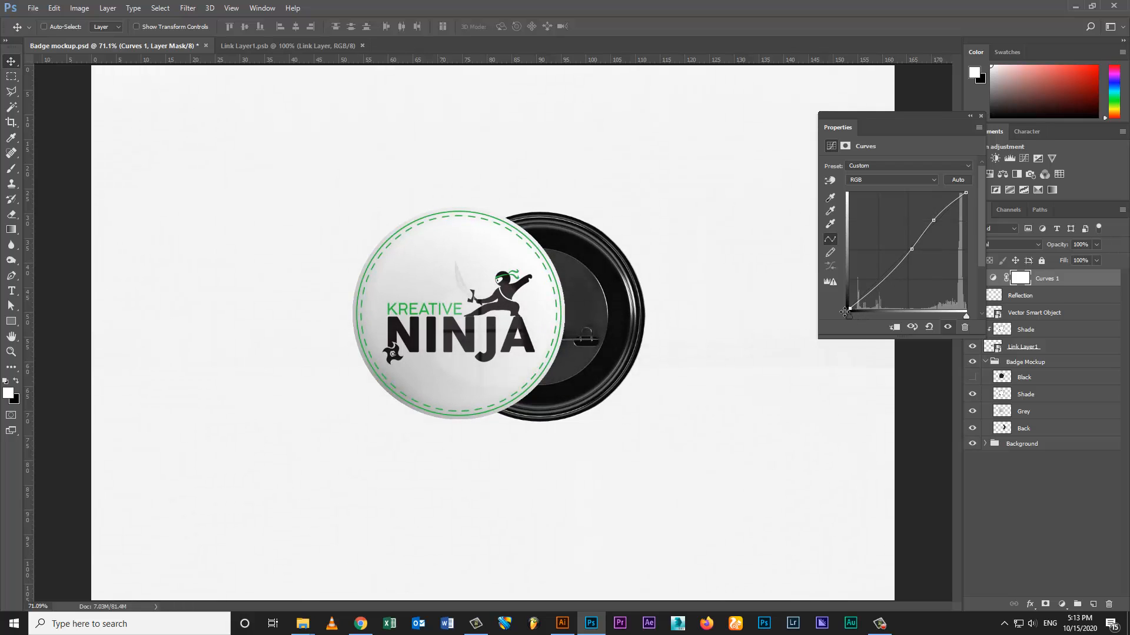
left_click(993, 278)
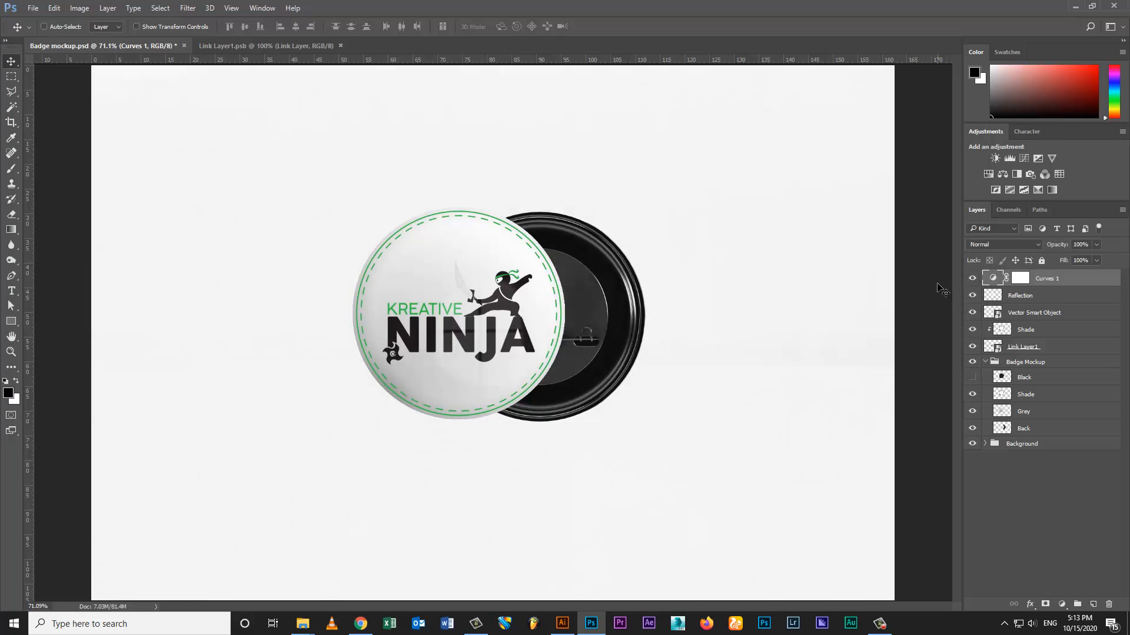
Open the Vector Smart Object in Illustrator, make the solid outer circle's stroke black with no fill, and return to Photoshop.
left_click(984, 317)
double_click(988, 315)
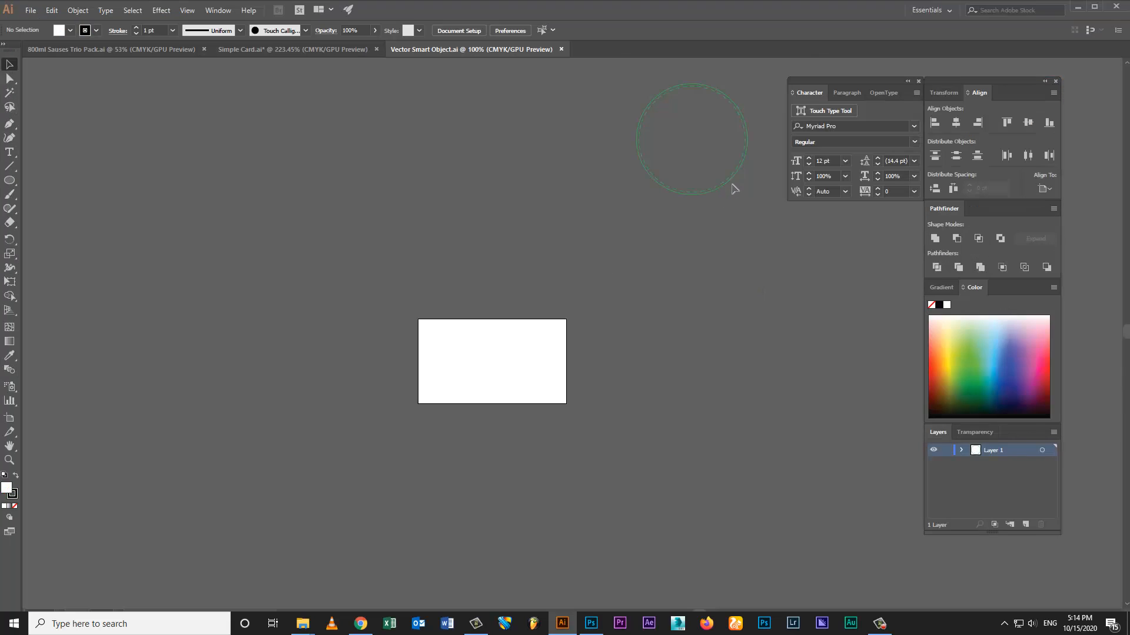
left_click(731, 181)
left_click(4, 474)
left_click(14, 506)
key("alt+Tab")
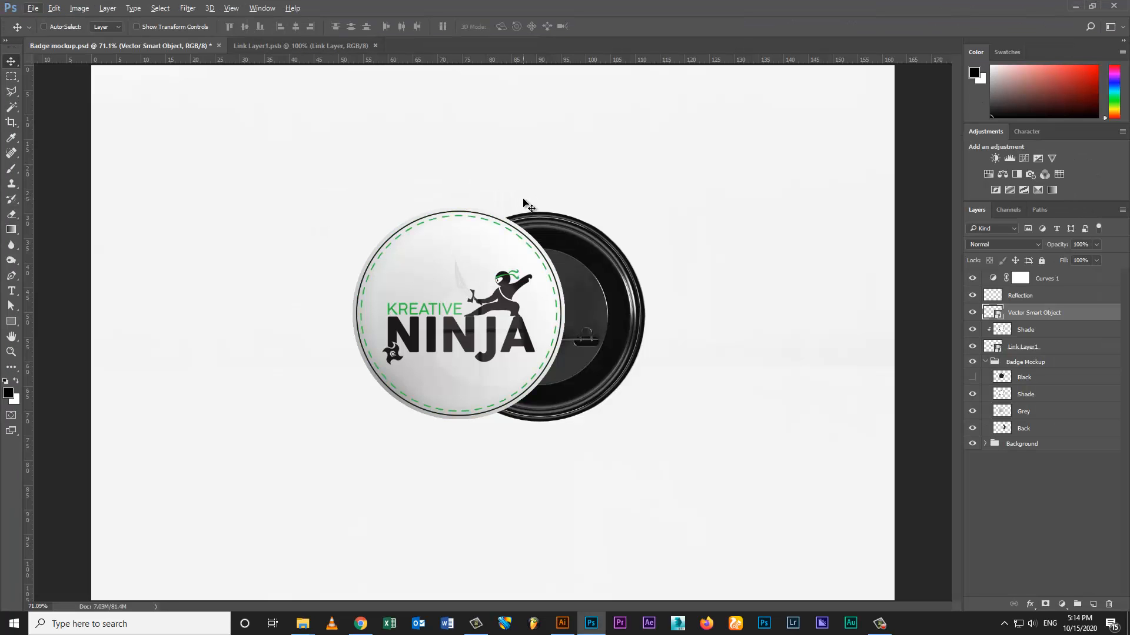
Thicken the green dashed circle's stroke in Illustrator, save the smart object, and return to Photoshop.
key("alt+Tab")
left_click(591, 115)
key("ctrl+s")
key("alt+Tab")
Add a Vibrance adjustment layer with vibrance at +32 and increased saturation.
left_click(1052, 158)
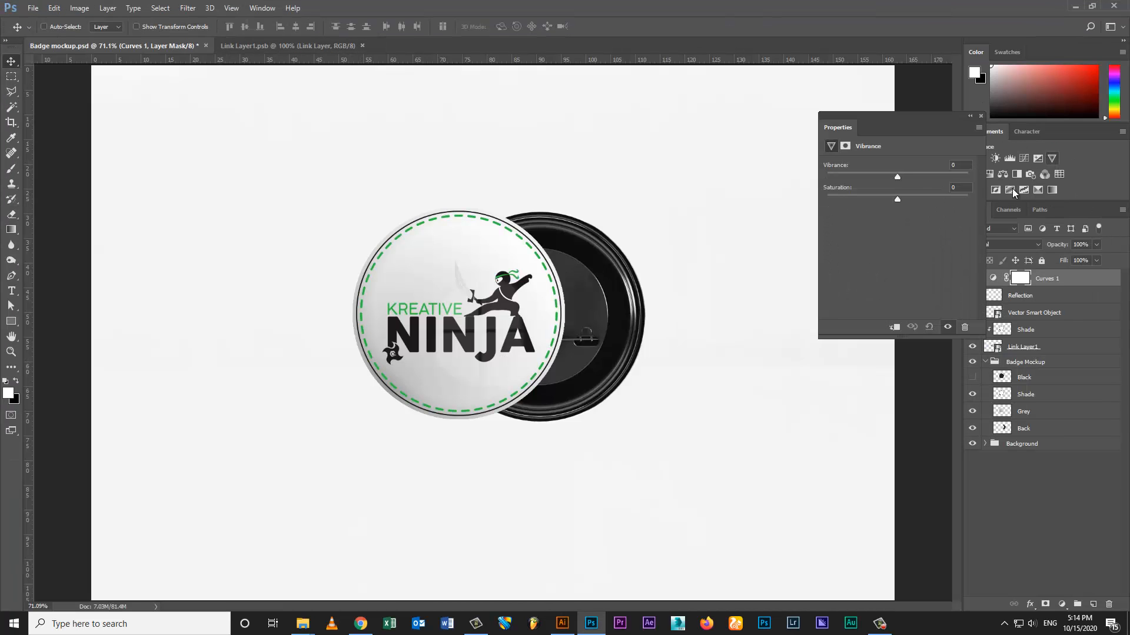
left_click_drag(897, 177, 941, 198)
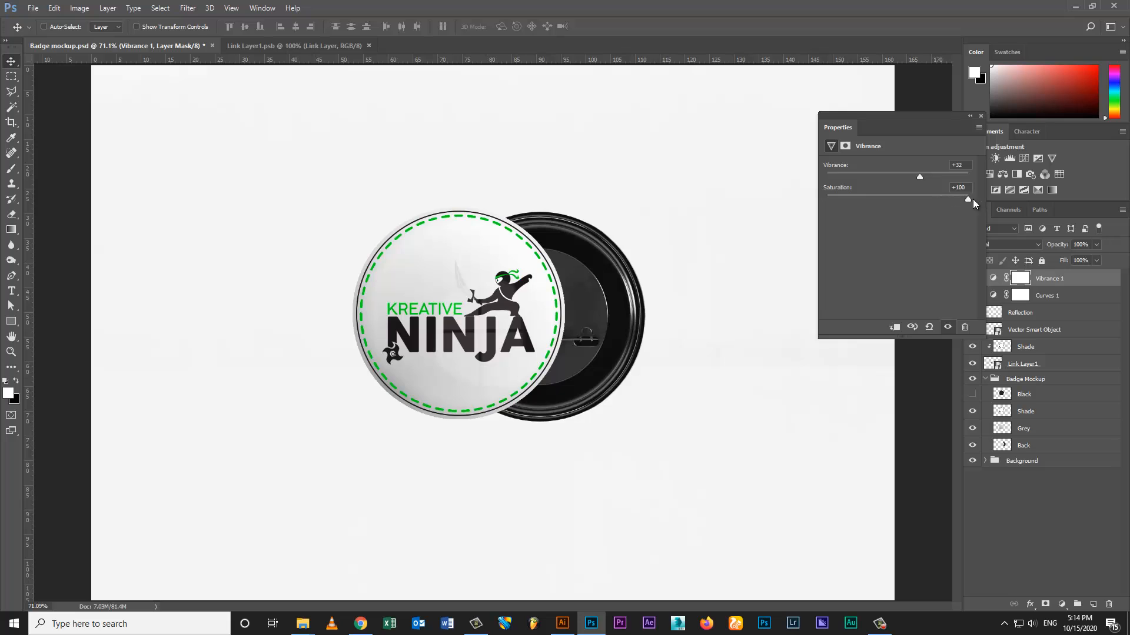
left_click(980, 116)
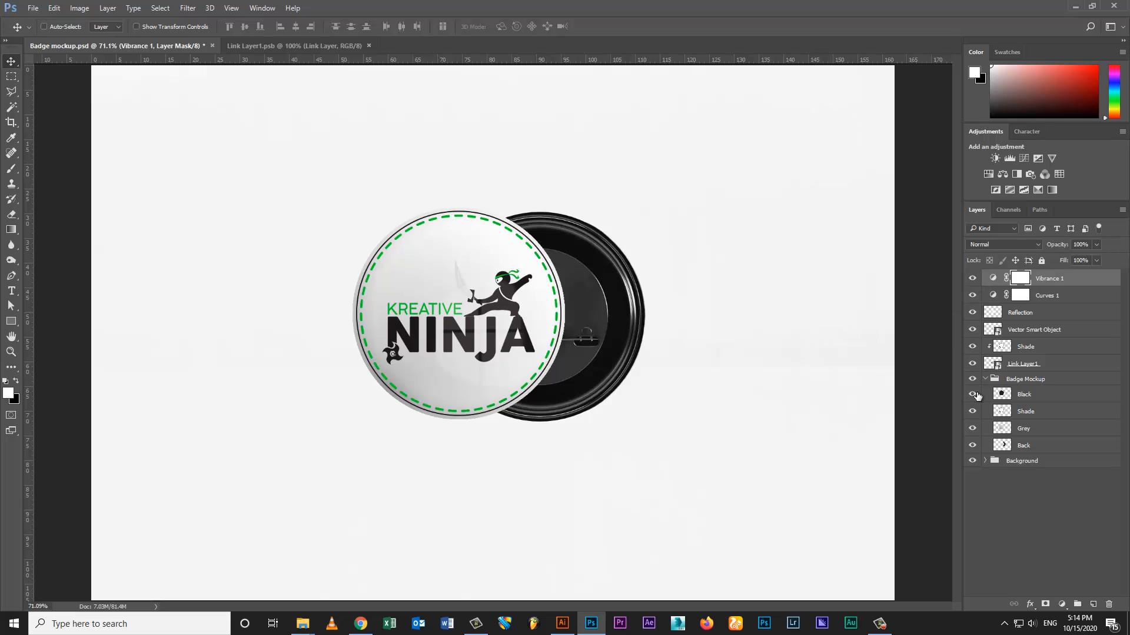
Hide the Black layer, collapse the Badge Mockup group, and rename the Vector Smart Object layer as Dash Lines.
left_click(974, 395)
left_click(986, 379)
left_click(1028, 333)
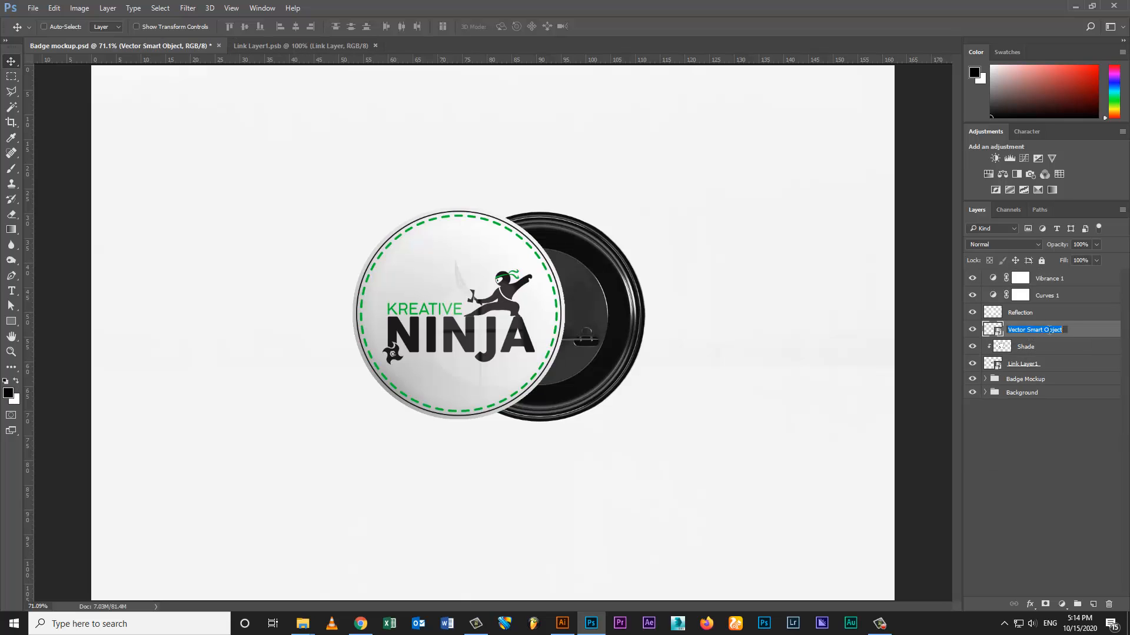
left_click(1050, 330)
type("Dash Line")
key("Return")
Toggle the visibility of Link Layer1 off and on, and open its smart object to check the linked artwork.
left_click(973, 364)
left_click(973, 364)
double_click(993, 364)
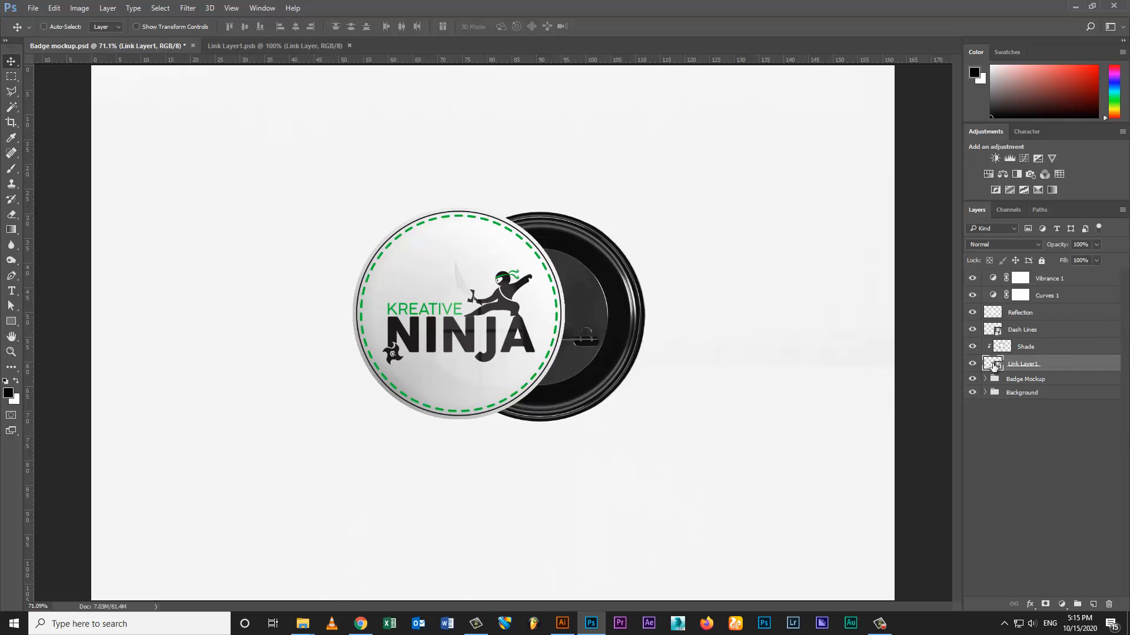
Close the Link Layer1.psb document and show Layer 7 copy and Layer 1 in the Background group.
left_click(349, 46)
left_click(985, 393)
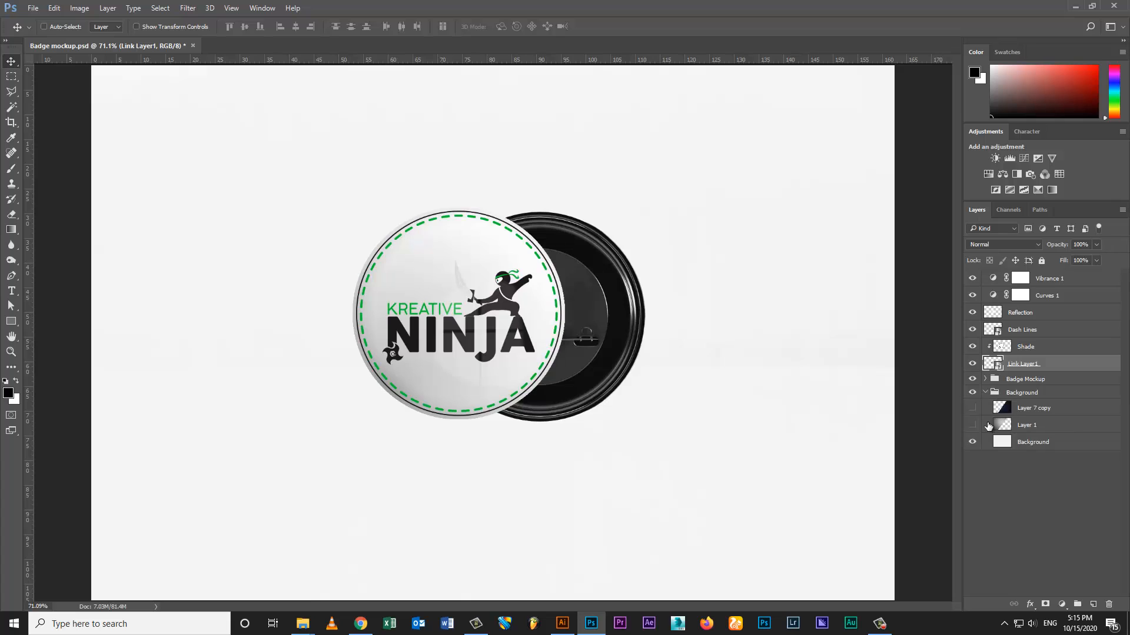
left_click_drag(972, 408, 972, 425)
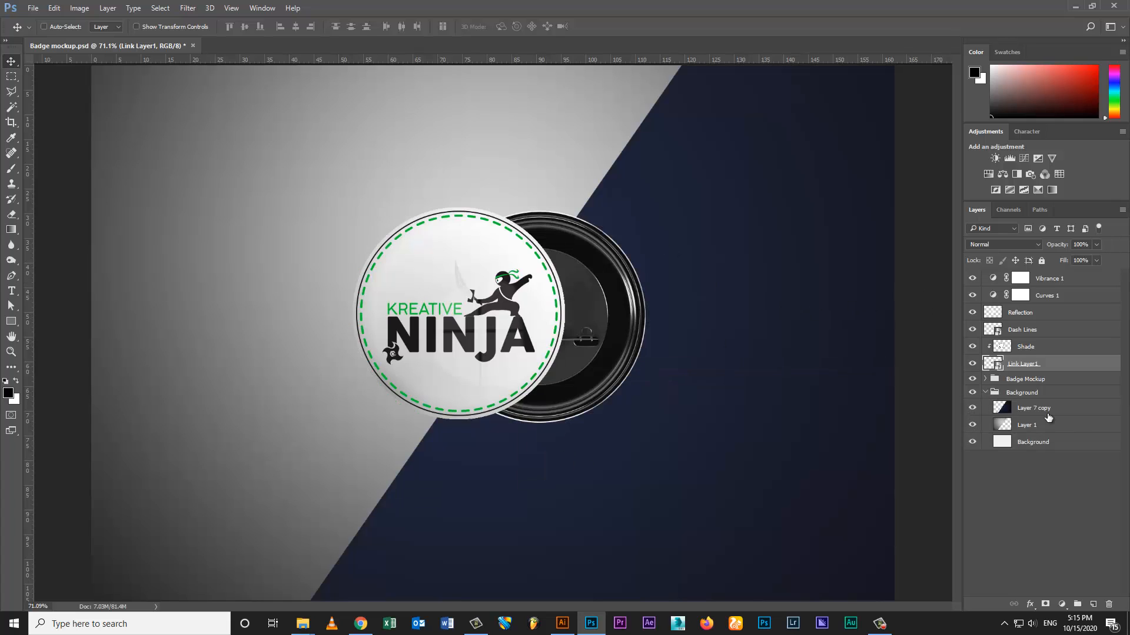
Create a new layer above Layer 7 copy and fill an ellipse of about 41.5 x 8 mm with black beneath the badge.
left_click(1048, 412)
left_click(1093, 605)
key("shift+m")
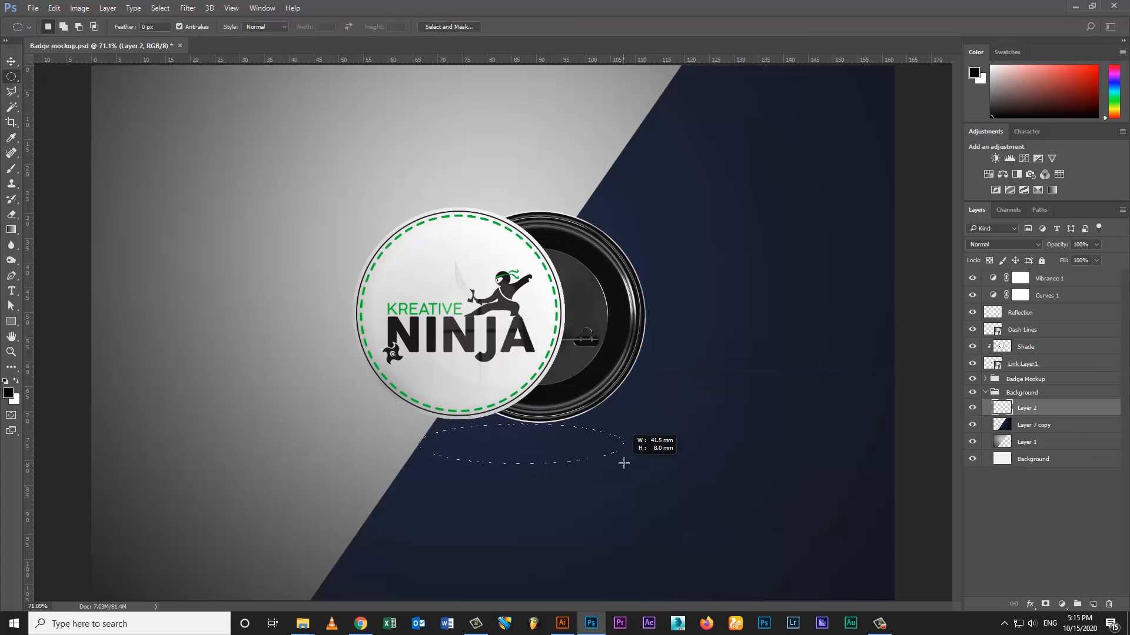
key("alt+BackSpace")
key("ctrl+d")
Transform the black ellipse into a flatter, wider shadow shape under the badges.
key("ctrl+t")
left_click_drag(624, 424, 617, 427)
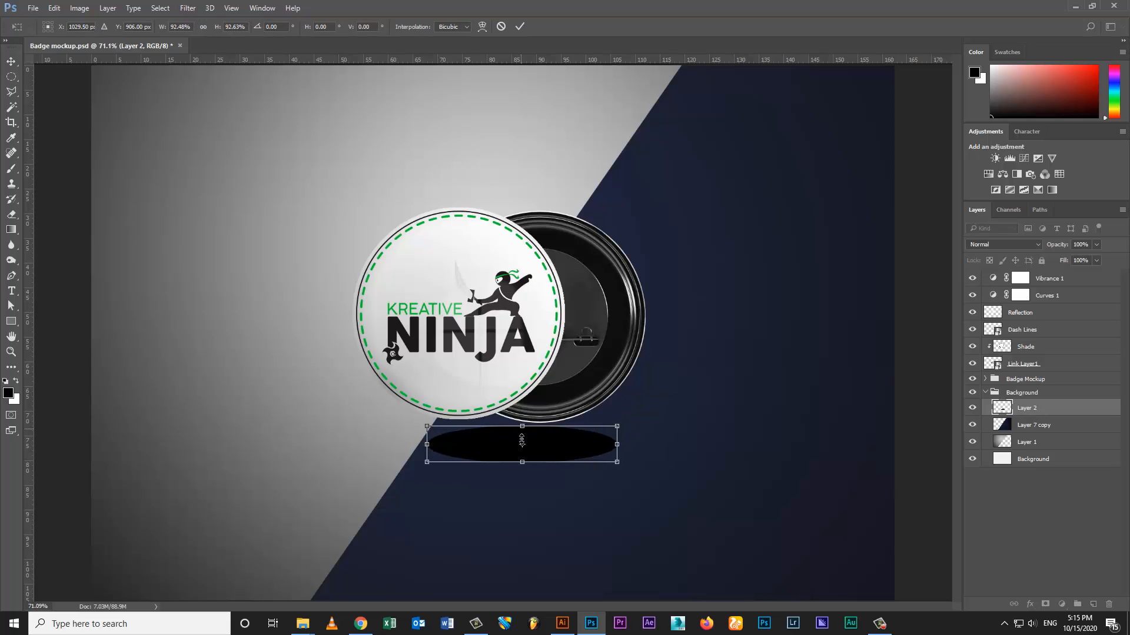
left_click_drag(522, 426, 523, 437)
left_click_drag(617, 445, 635, 444)
key("Return")
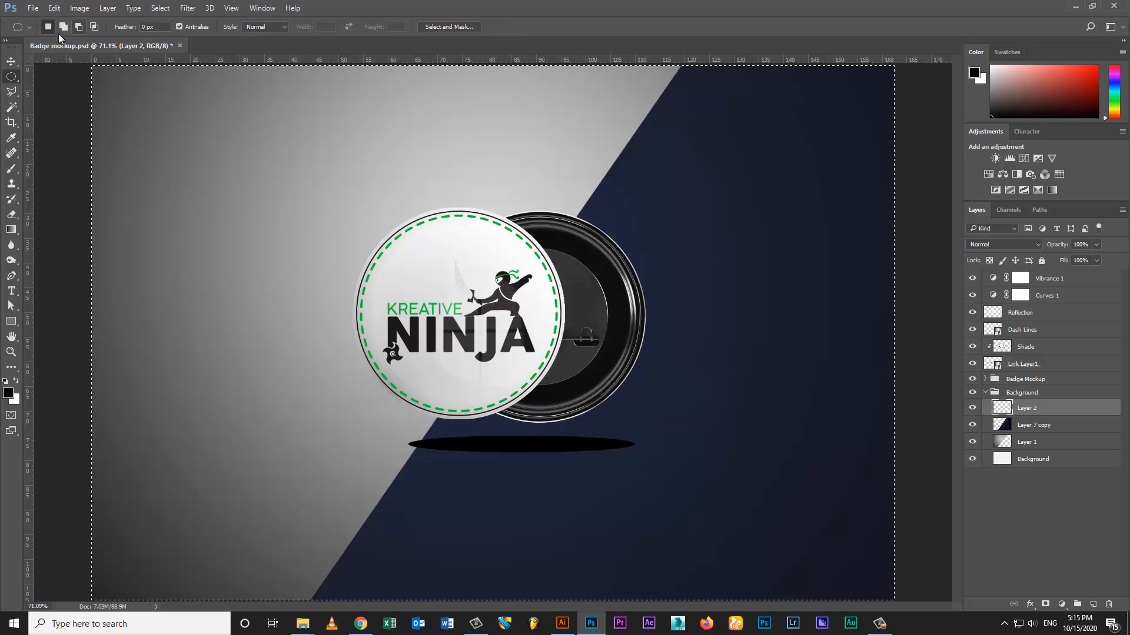
Centre the black ellipse horizontally on the canvas.
key("ctrl+a")
key("v")
left_click(296, 26)
key("ctrl+d")
Apply a Gaussian Blur with a radius of about 18 pixels to the black ellipse.
left_click(188, 8)
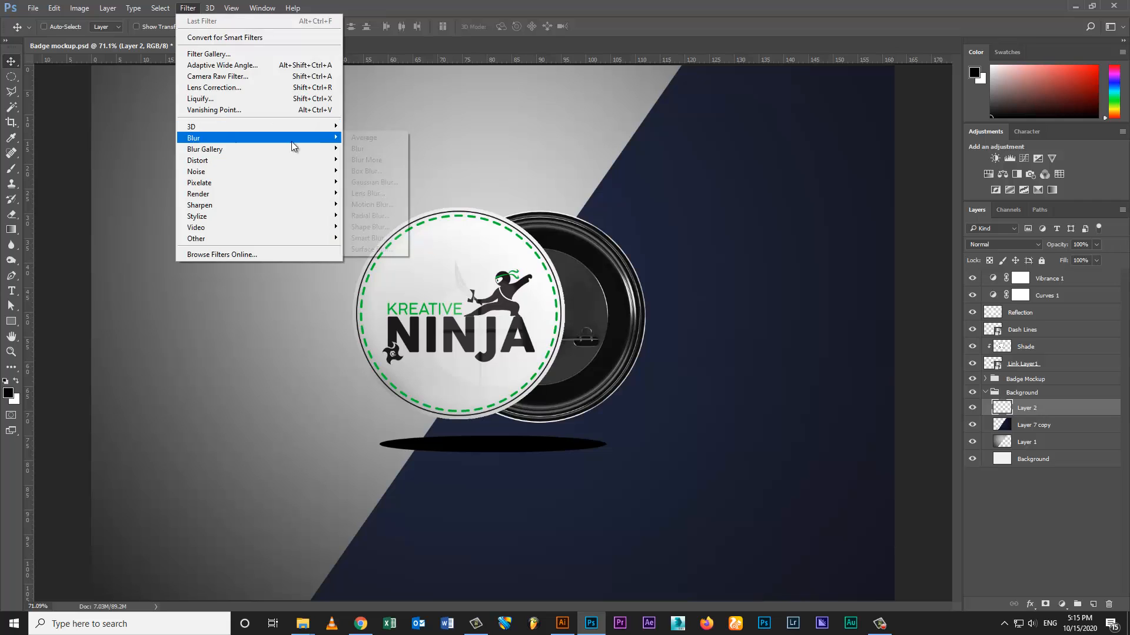
mouse_move(194, 139)
left_click(371, 188)
left_click_drag(763, 332, 784, 333)
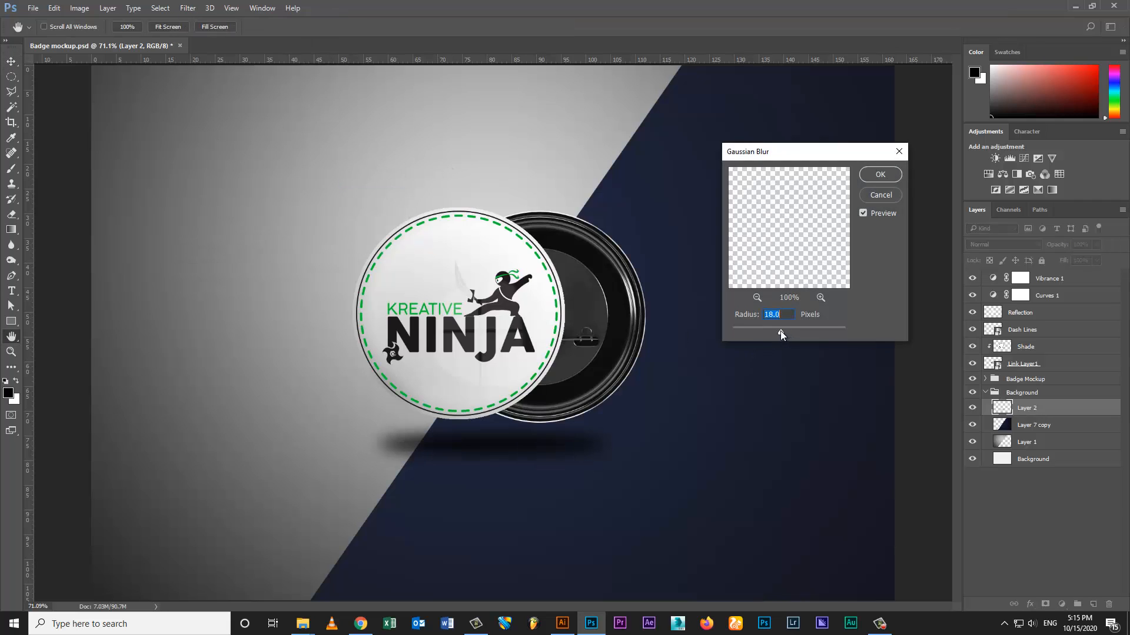
key("Return")
Widen the blurred shadow to about 61.8 mm, move it further below the badges, and flatten it slightly.
key("ctrl+t")
left_click_drag(623, 444, 650, 444)
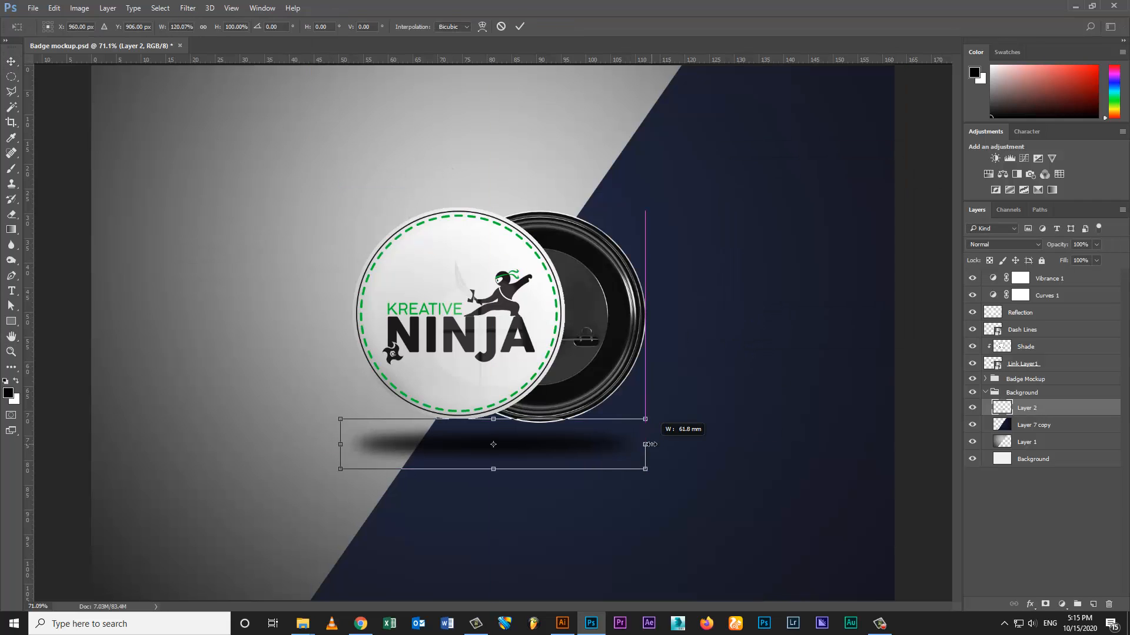
left_click_drag(563, 436, 563, 453)
left_click_drag(493, 436, 493, 438)
Warp the shadow so both of its ends taper to thin points.
right_click(528, 455)
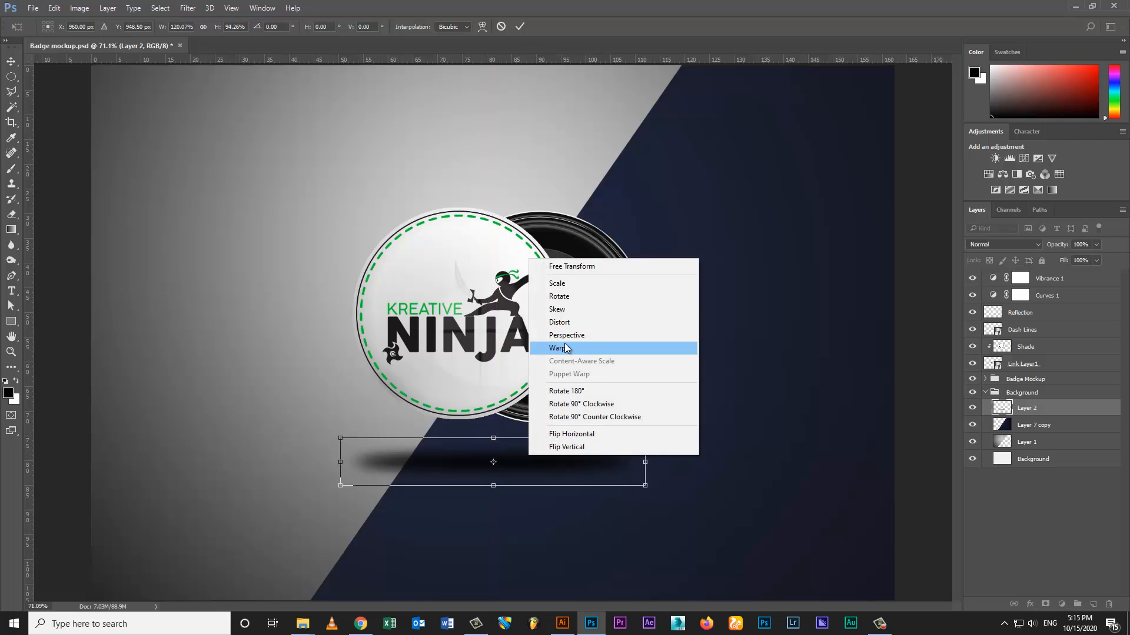
left_click(564, 348)
left_click_drag(645, 438, 645, 471)
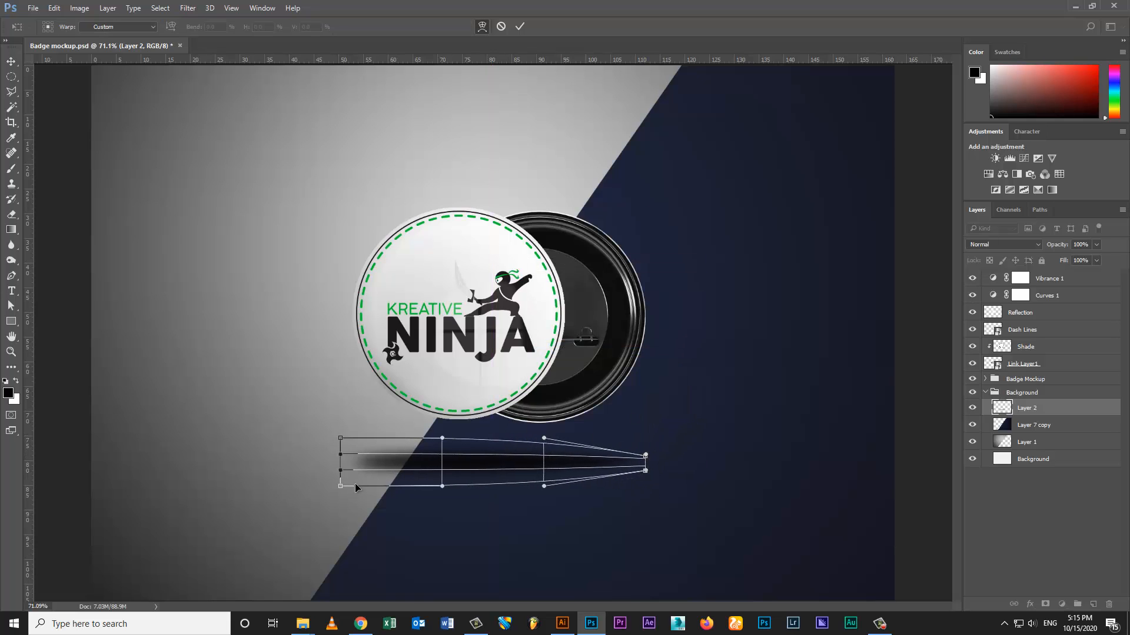
left_click_drag(340, 486, 340, 471)
left_click_drag(340, 437, 342, 459)
left_click_drag(341, 471, 341, 469)
key("Return")
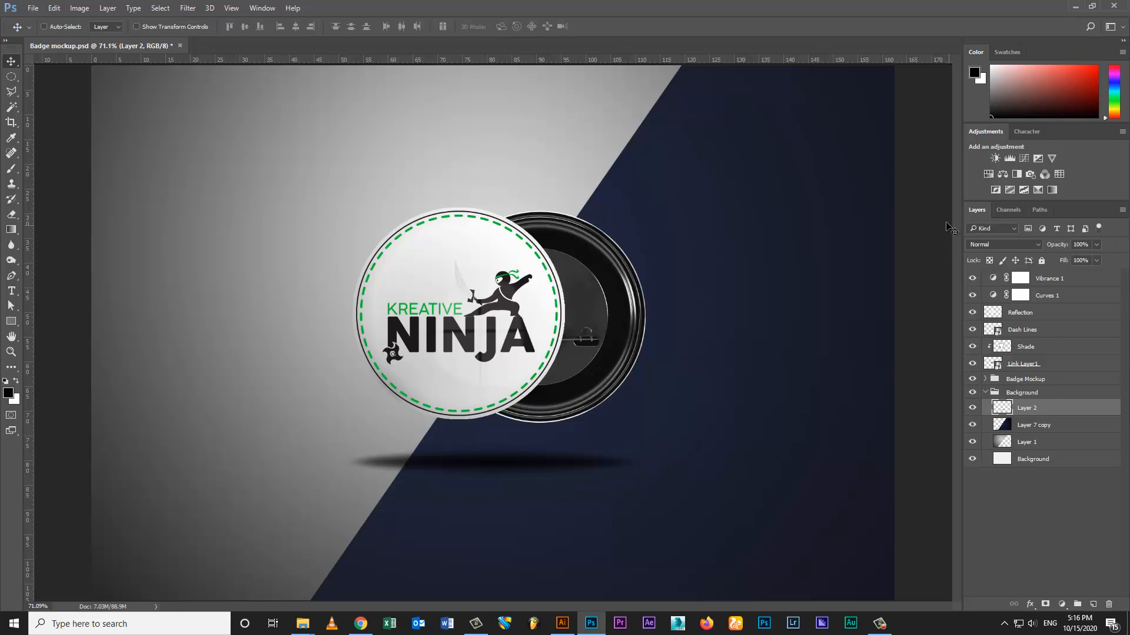
Set the shadow layer's blend mode to Multiply, then scale the shadow down slightly and lower it.
left_click(987, 244)
left_click(978, 288)
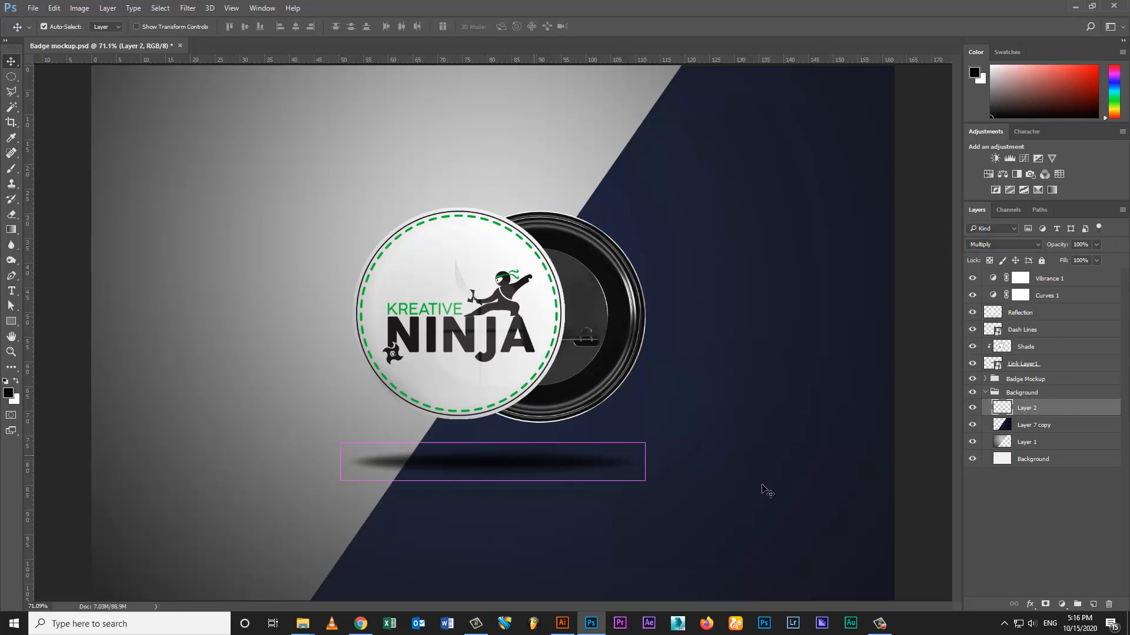
key("ctrl+t")
left_click_drag(650, 434, 635, 445)
key("Return")
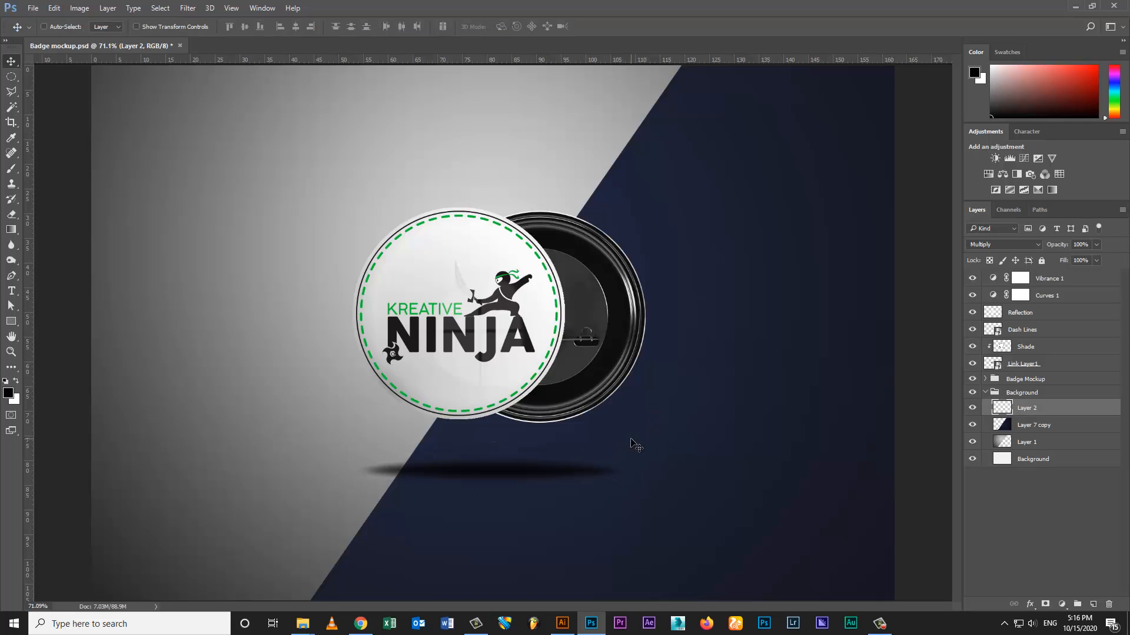
Try reducing the shadow layer's fill to 50%.
left_click_drag(1090, 261, 925, 250)
type("70")
key("BackSpace")
key("BackSpace")
type("50")
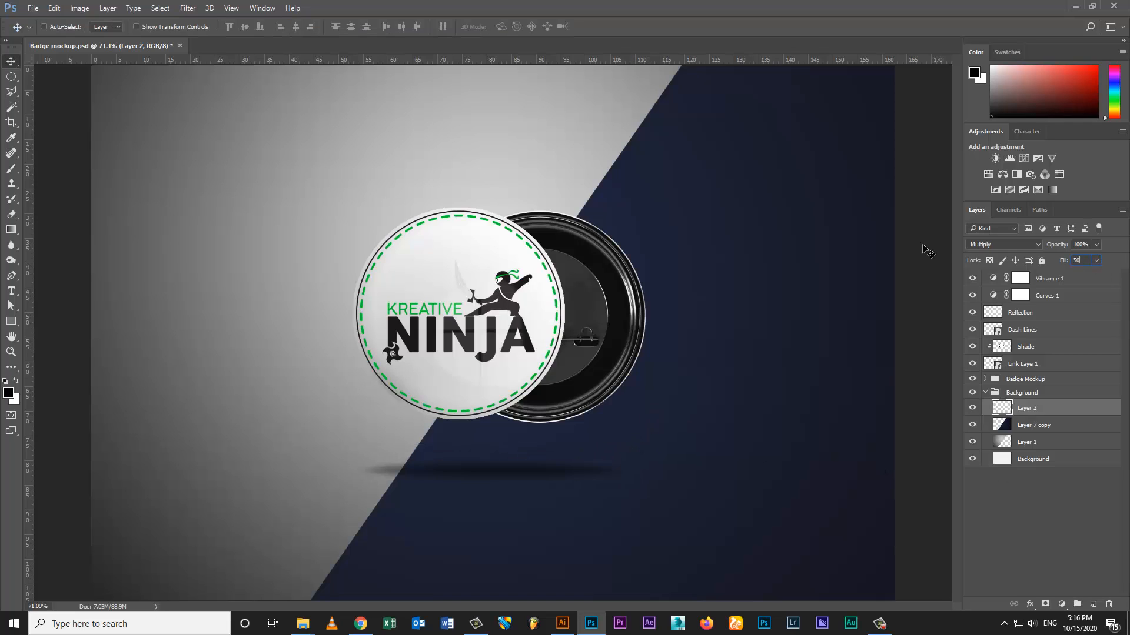
key("BackSpace")
key("BackSpace")
type("50")
key("Return")
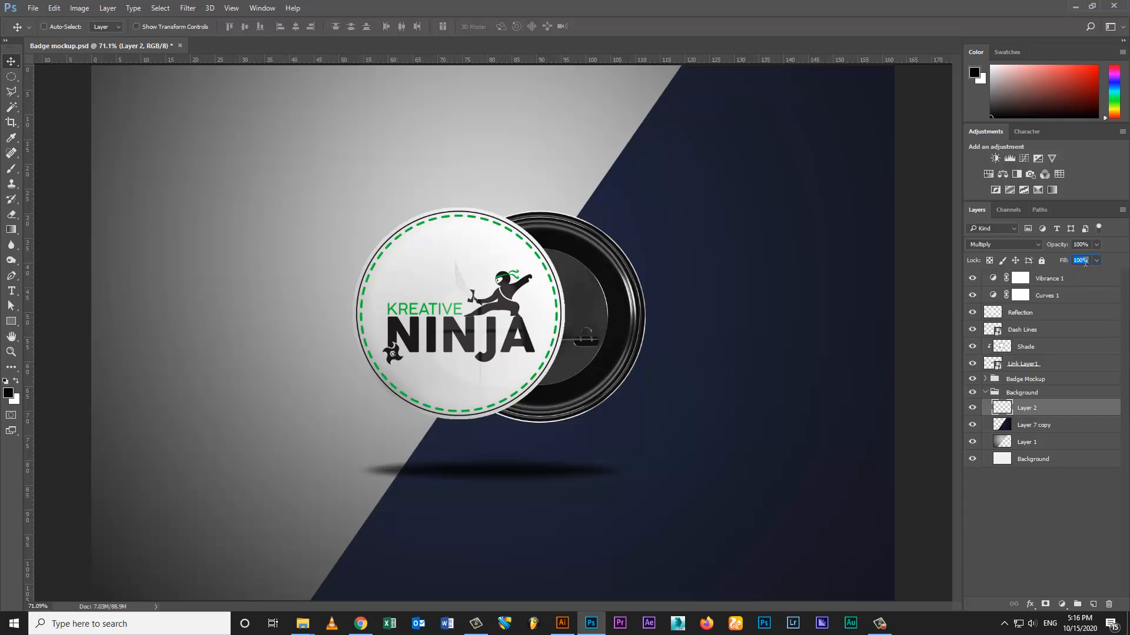
Rename the shadow layer as Shades and scale the shadow beneath the badges down slightly.
type("Shad")
type("es")
key("Return")
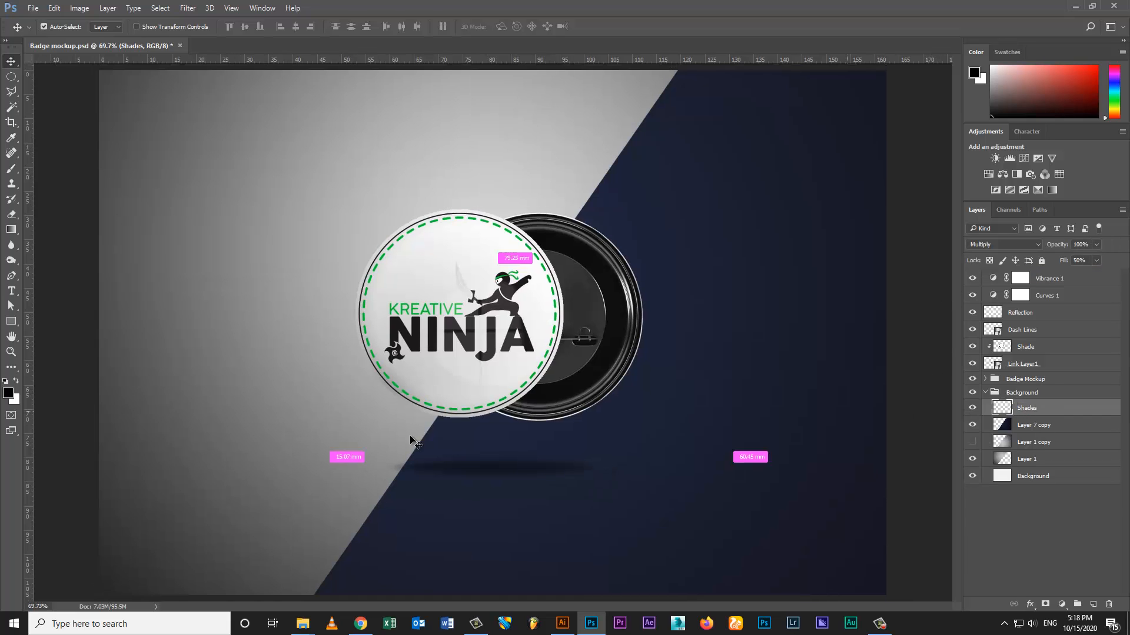
key("ctrl+t")
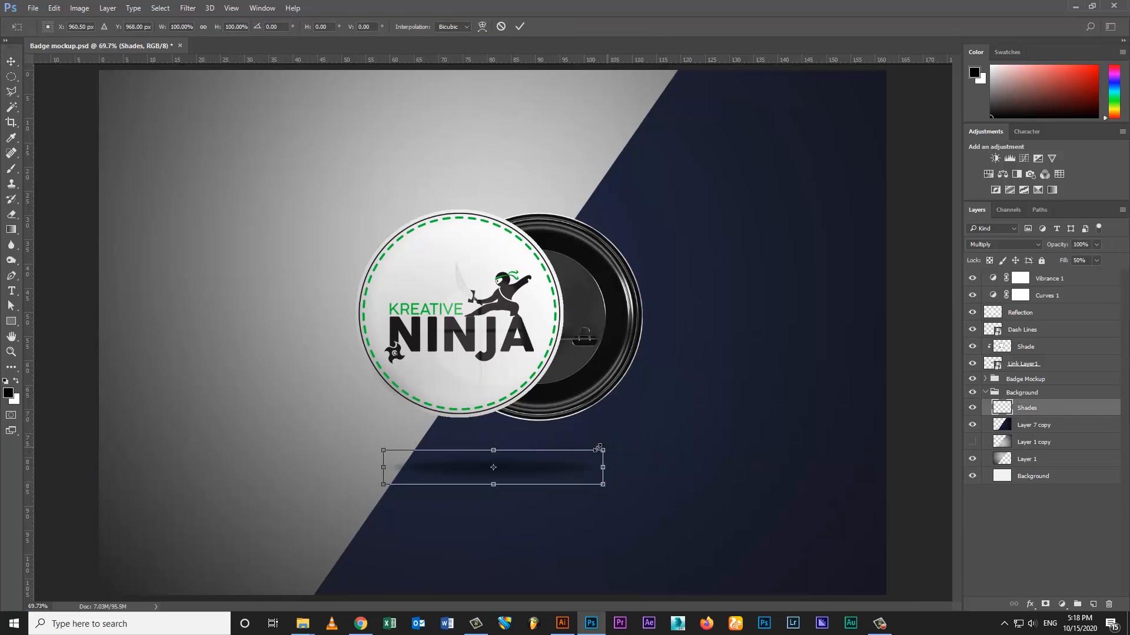
left_click_drag(599, 448, 575, 449)
key("Return")
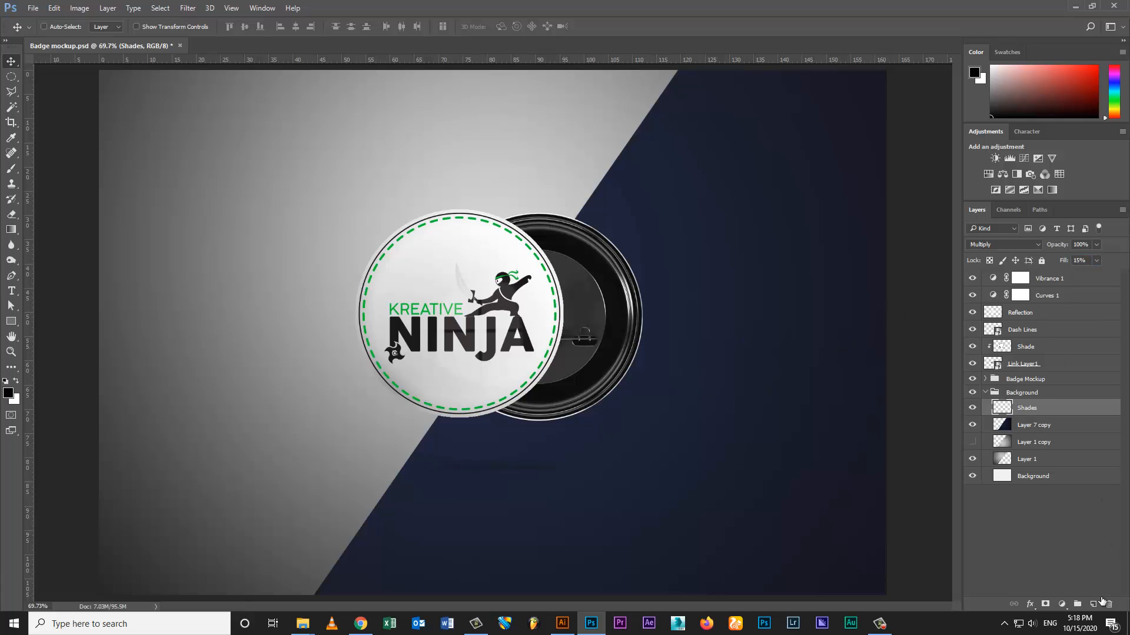
Fill a large ellipse behind both badges with black on a new layer above Shades, leaving nothing selected.
left_click(1094, 603)
key("m")
left_click_drag(339, 198, 665, 440)
key("alt+BackSpace")
key("ctrl+d")
Apply a strong Gaussian Blur to the black ellipse so it spreads into a soft glow-like shadow behind the badges.
left_click(188, 8)
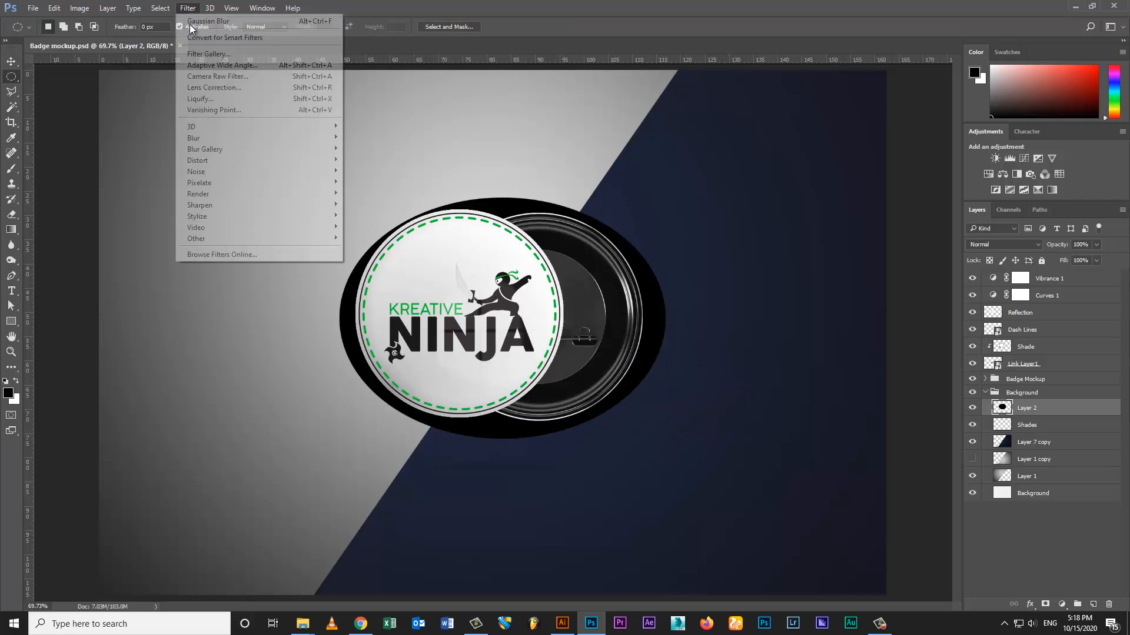
mouse_move(201, 141)
left_click(365, 184)
left_click_drag(795, 335, 819, 332)
left_click(880, 174)
Set the blurred ellipse layer's blend mode to Multiply and scale it down closely around the badges.
left_click(1003, 244)
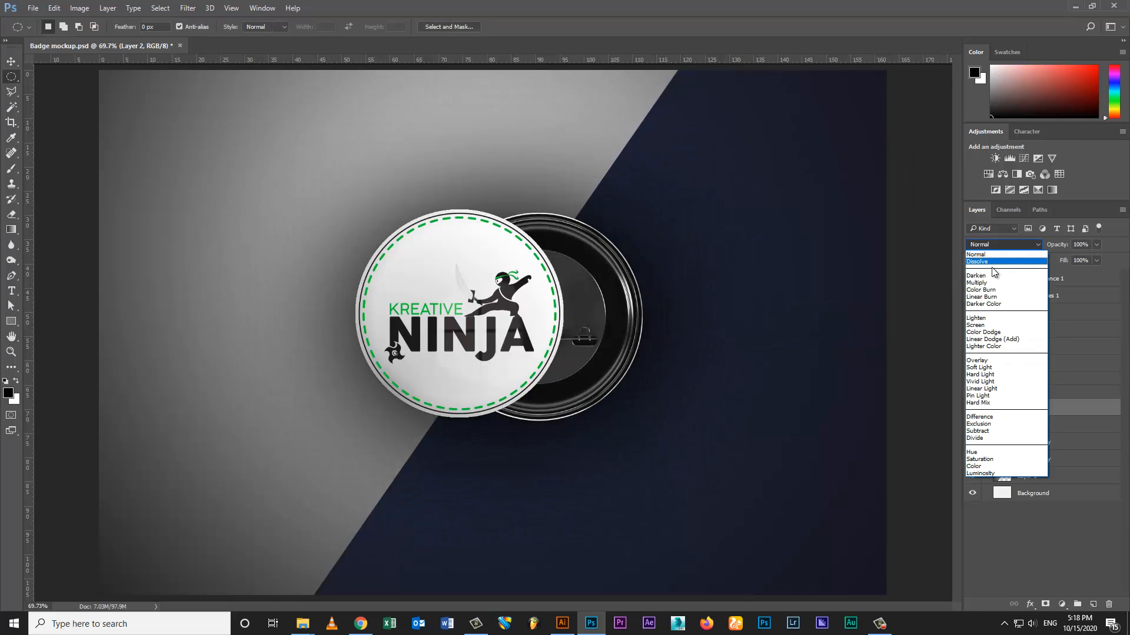
left_click(985, 278)
key("ctrl+t")
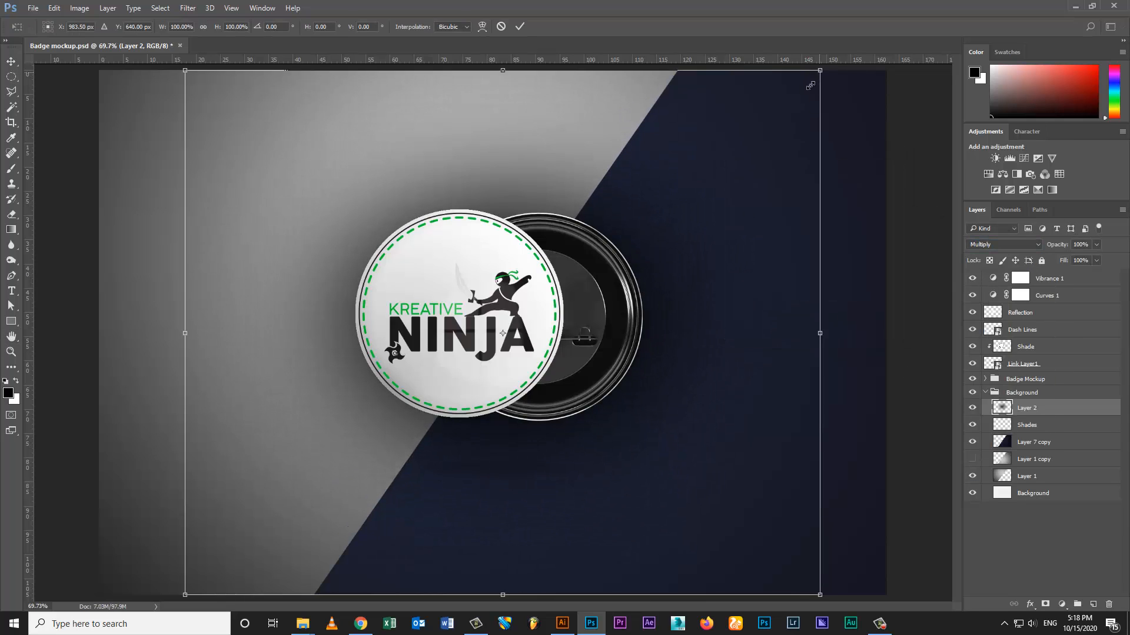
left_click_drag(810, 86, 675, 274)
key("Return")
Reduce the Dash Lines layer's fill to 10%.
key("z")
key("v")
left_click(1024, 332)
left_click(972, 330)
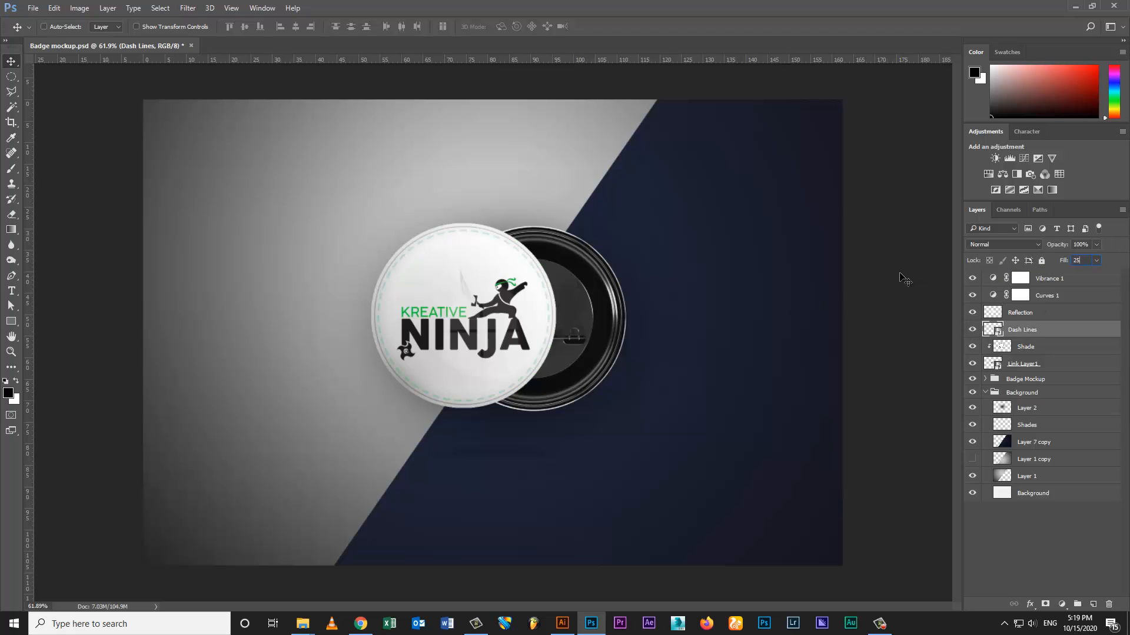
type("10")
key("Return")
Save the badge mockup document and select the topmost Vibrance 1 adjustment layer.
key("ctrl+s")
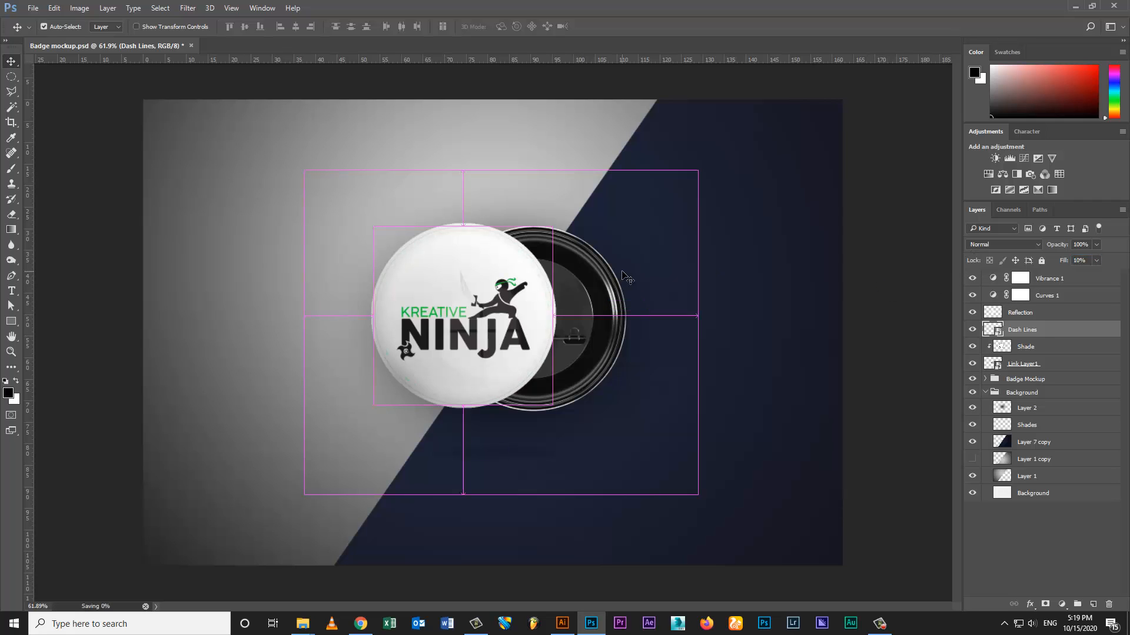
key("ctrl+0")
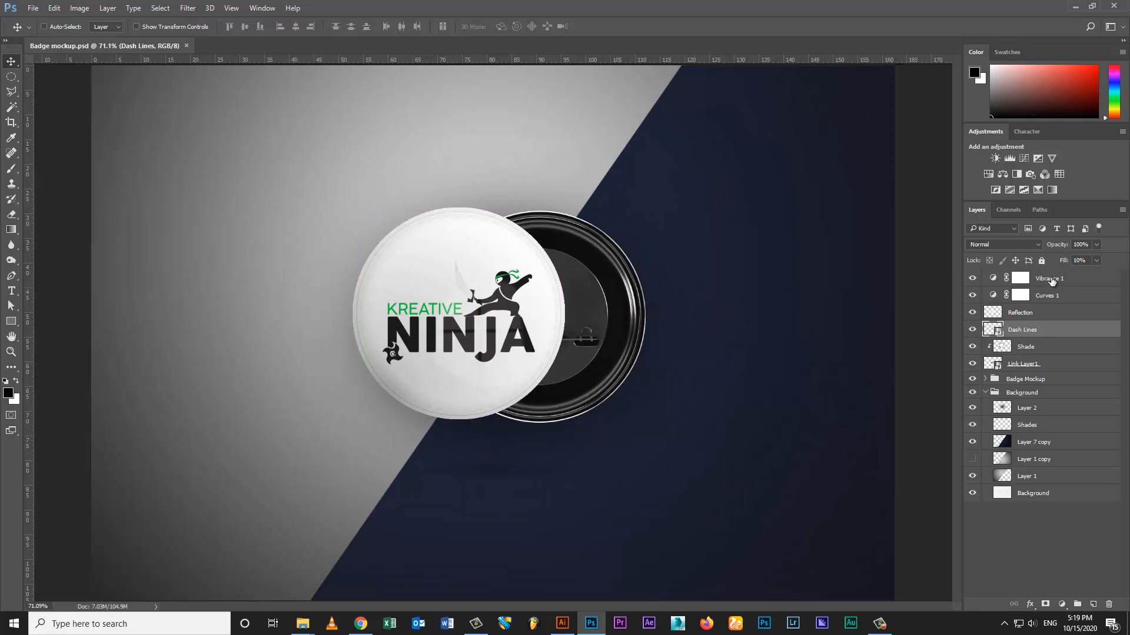
left_click(1051, 280)
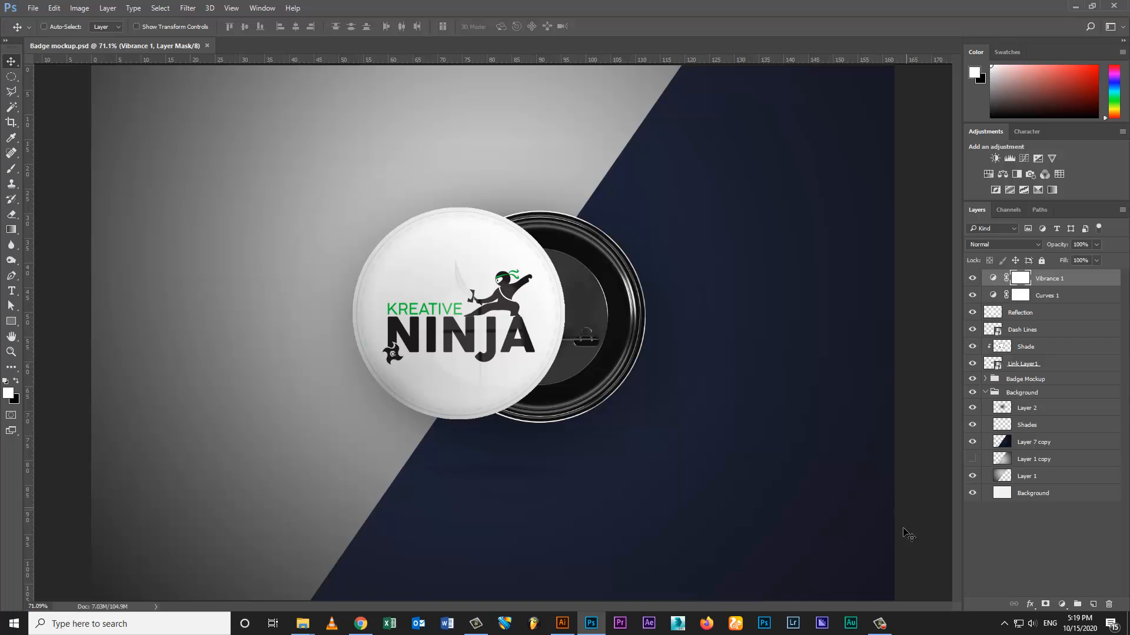